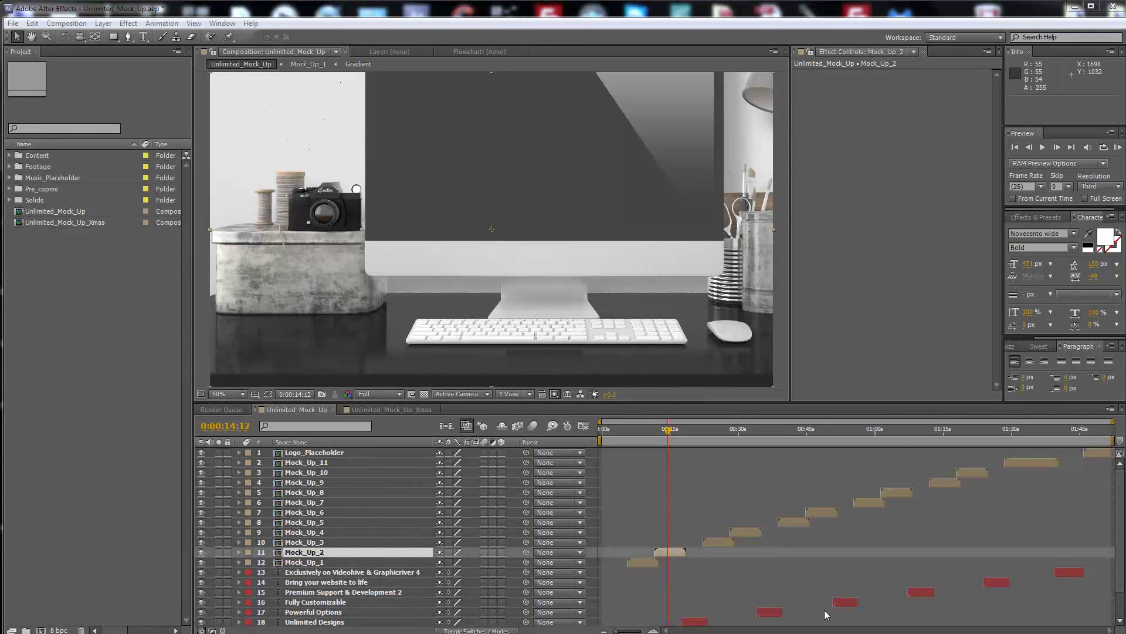
# Move the time to the 9-second New York shot and select the Mock_Up_1 layer
pyautogui.click(682, 541)
pyautogui.click(645, 431)
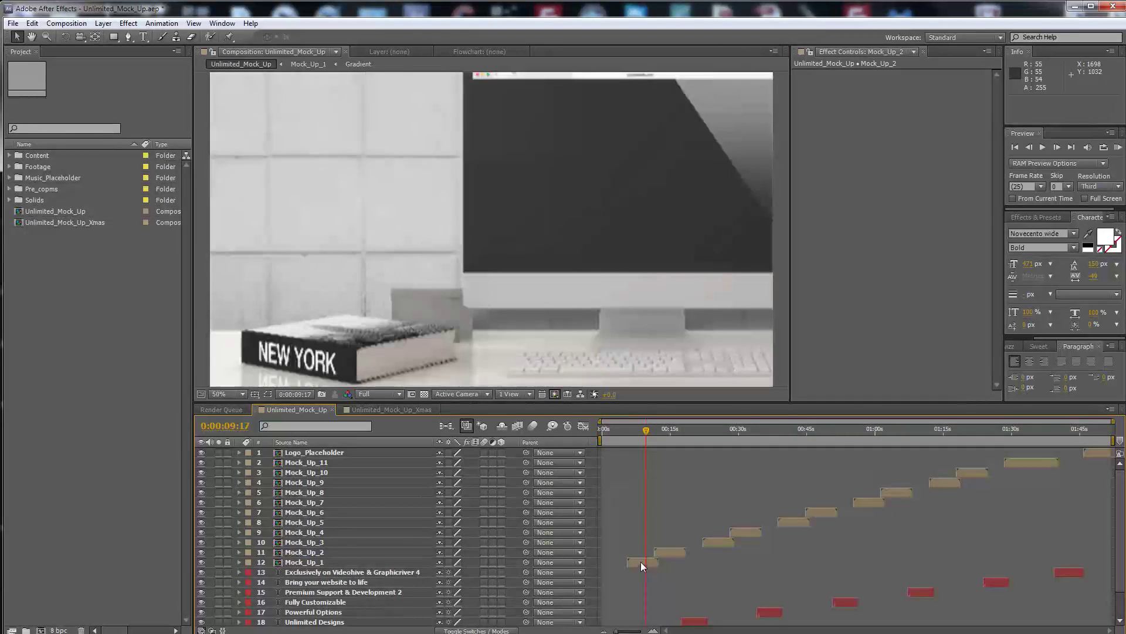
pyautogui.click(642, 562)
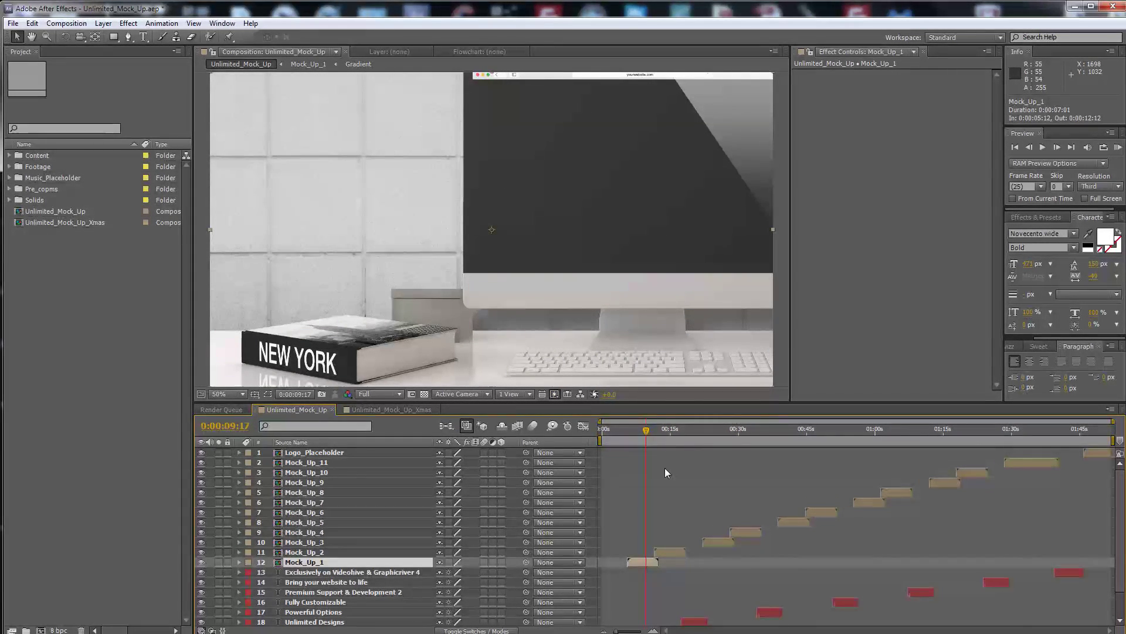
pyautogui.click(666, 430)
pyautogui.moveTo(666, 430); pyautogui.dragTo(643, 429)
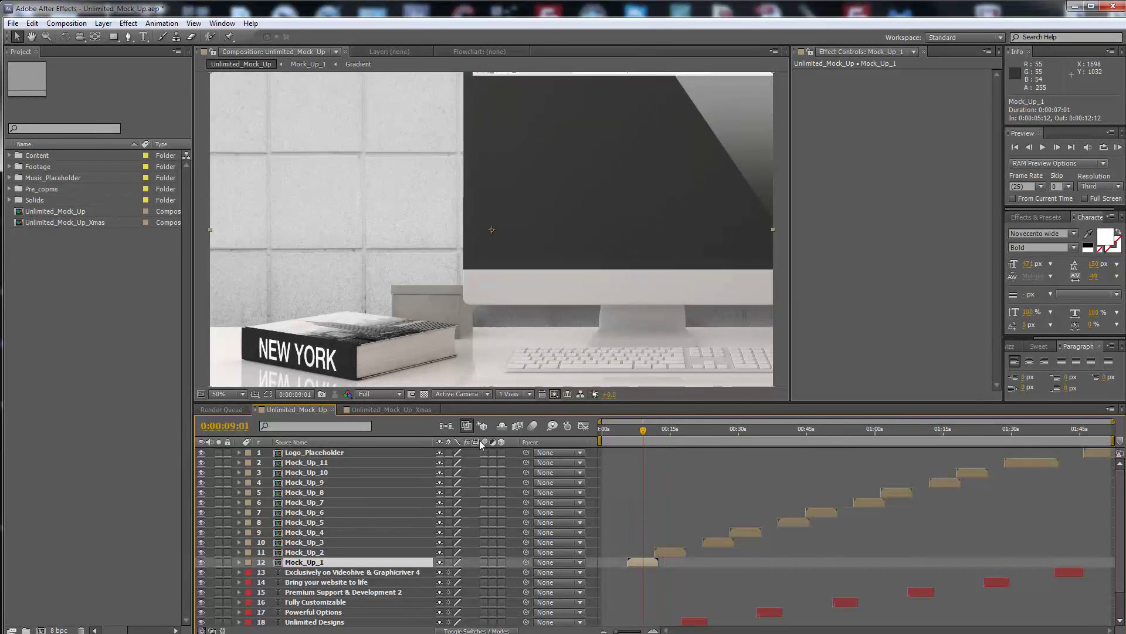
# Expand Content > Image_Placeholders in the Project panel and select Image_Placeholder_1
pyautogui.click(10, 156)
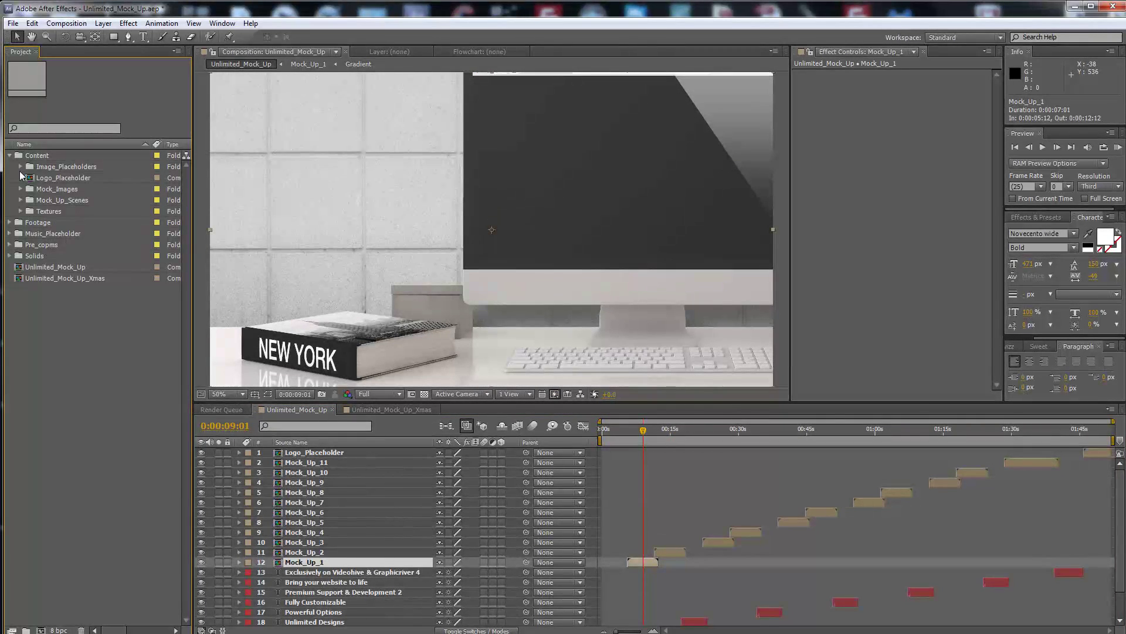
pyautogui.click(21, 166)
pyautogui.click(69, 178)
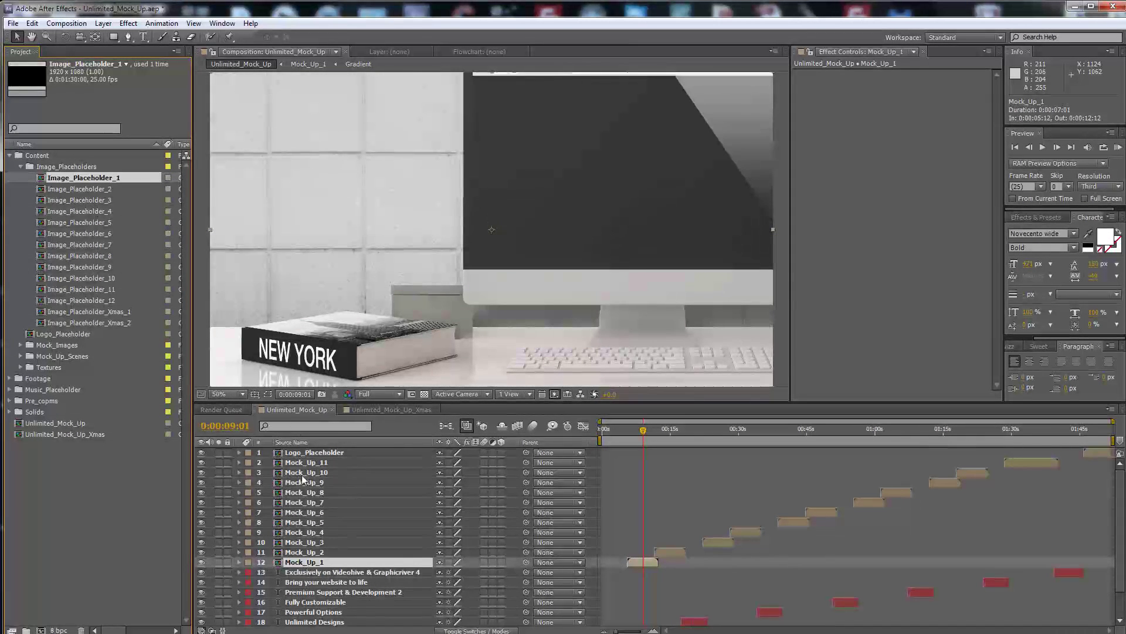
# Open Image_Placeholder_1 and import Layer 1 of Unlimited_Websites.psd as footage
pyautogui.doubleClick(79, 177)
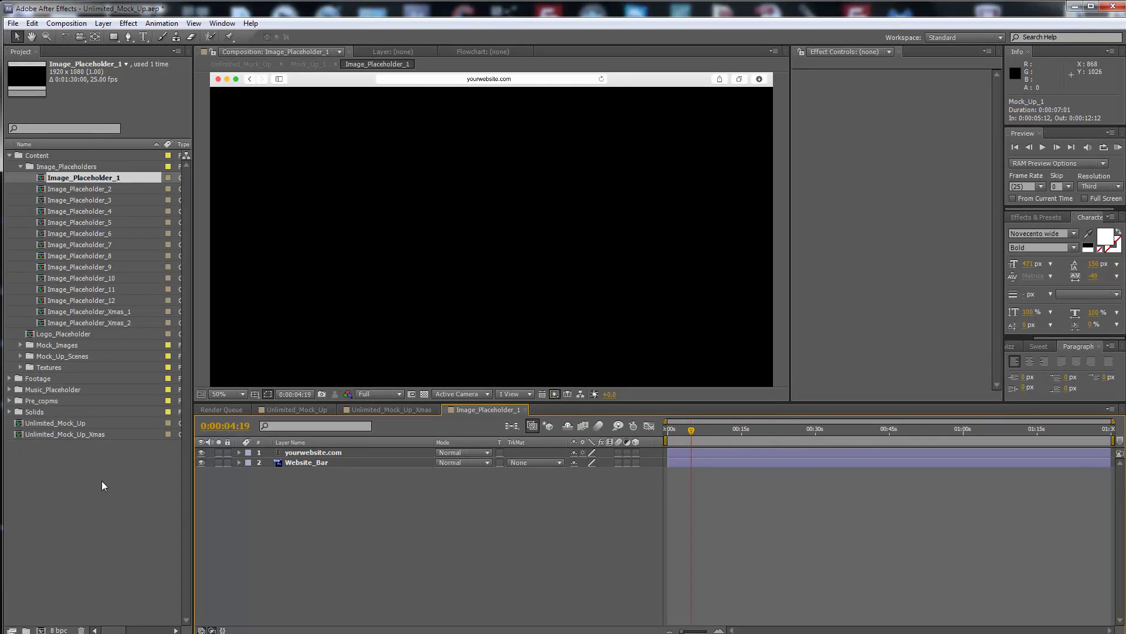
pyautogui.doubleClick(90, 480)
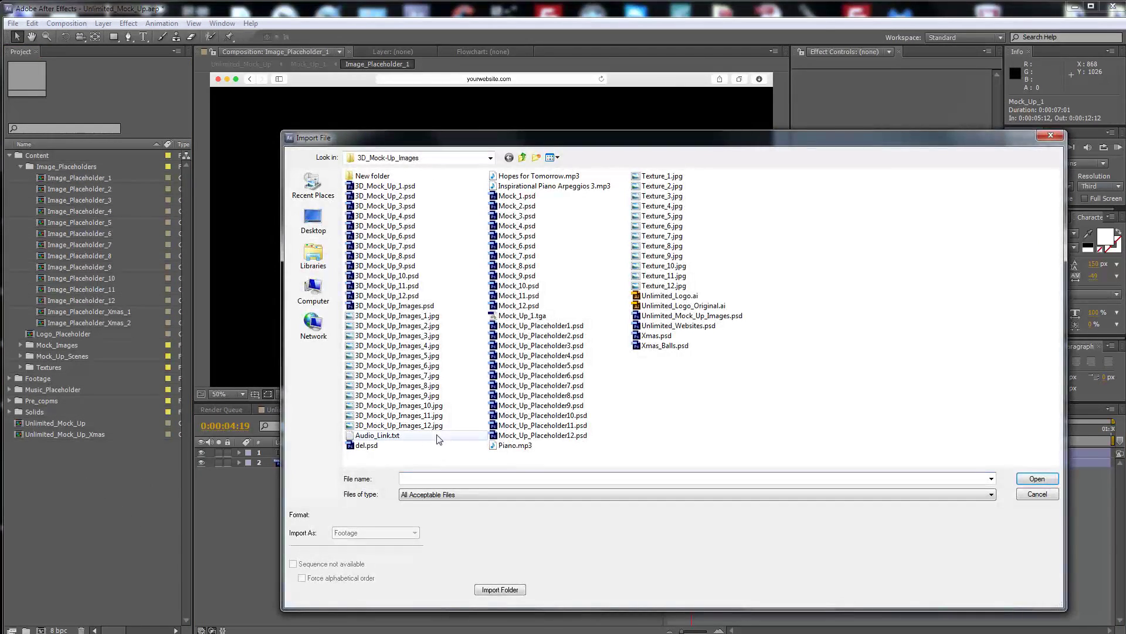
pyautogui.click(675, 325)
pyautogui.doubleClick(675, 325)
pyautogui.click(869, 260)
pyautogui.click(944, 261)
pyautogui.click(959, 301)
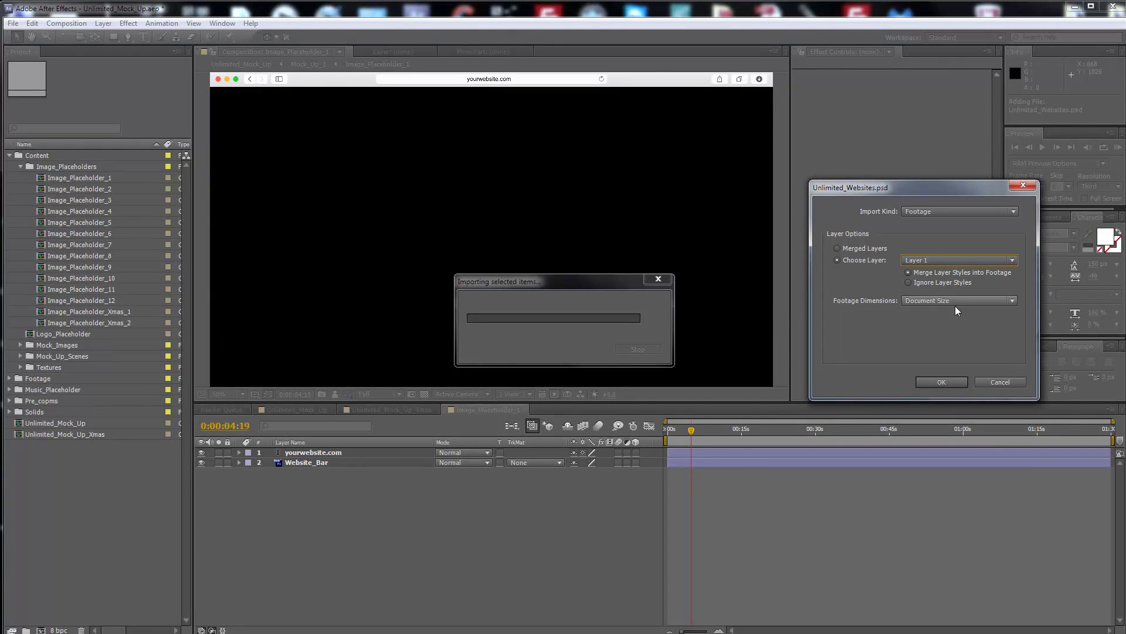
pyautogui.click(944, 382)
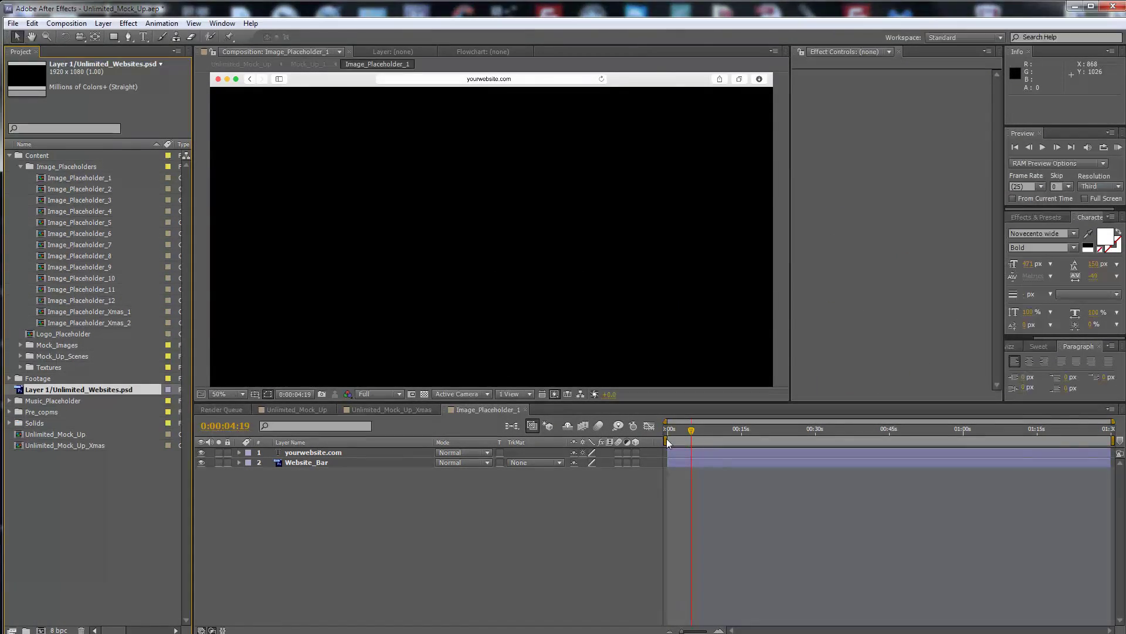
# Add the website footage to the comp and select the yourwebsite.com text layer
pyautogui.moveTo(72, 390); pyautogui.dragTo(312, 477)
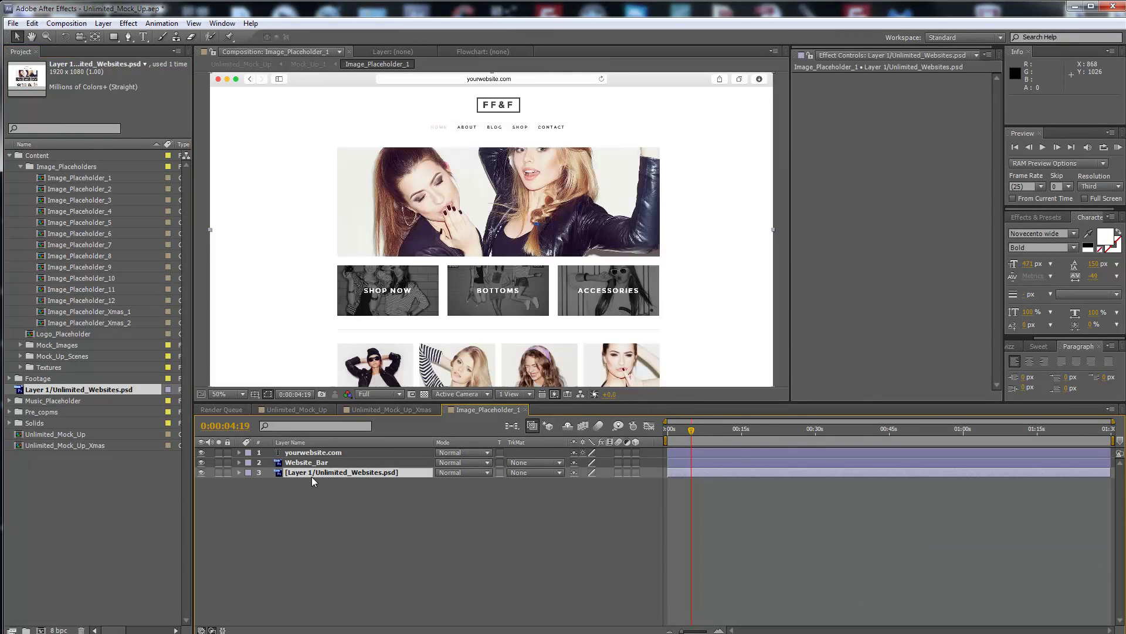
pyautogui.click(488, 494)
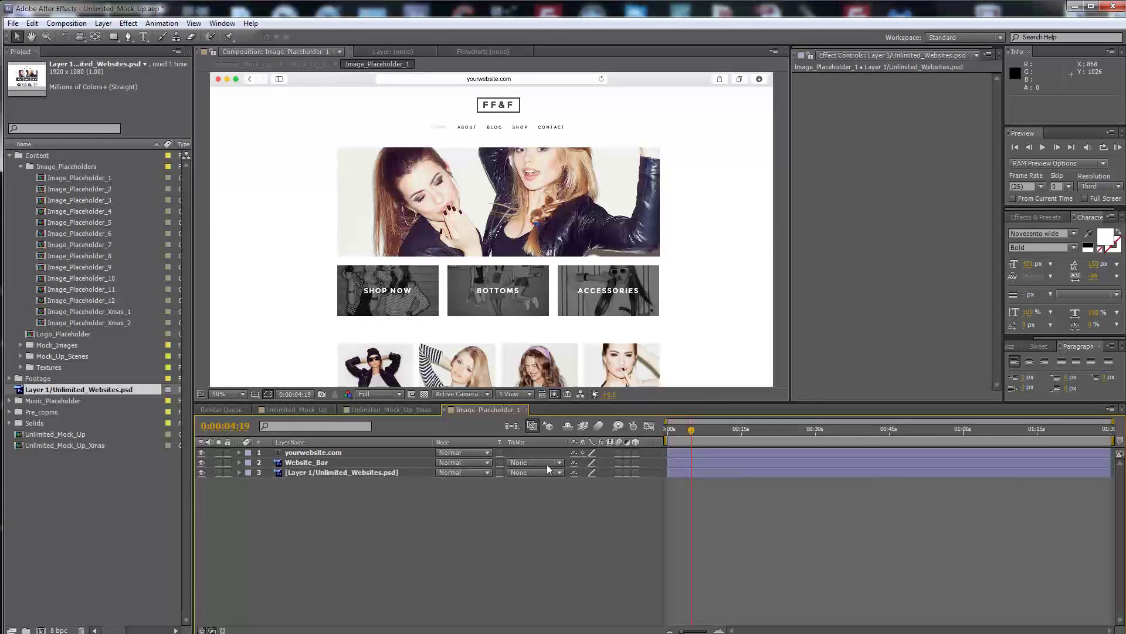
pyautogui.click(312, 452)
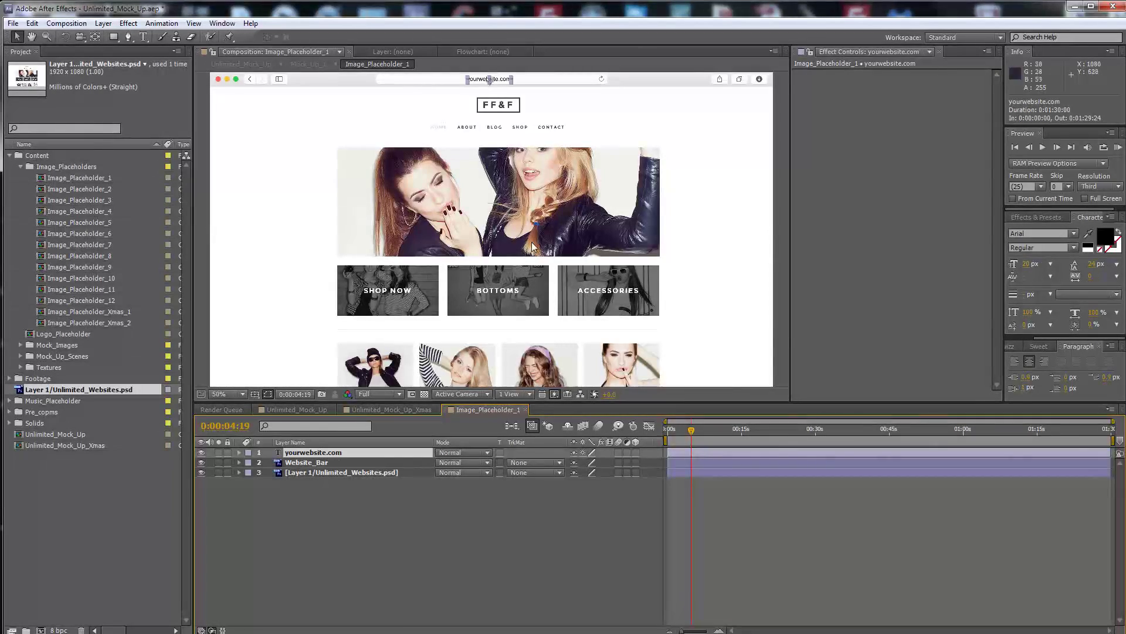
# Zoom to 100% and edit the yourwebsite.com address-bar text
pyautogui.press('/')
pyautogui.moveTo(506, 151); pyautogui.dragTo(551, 350)
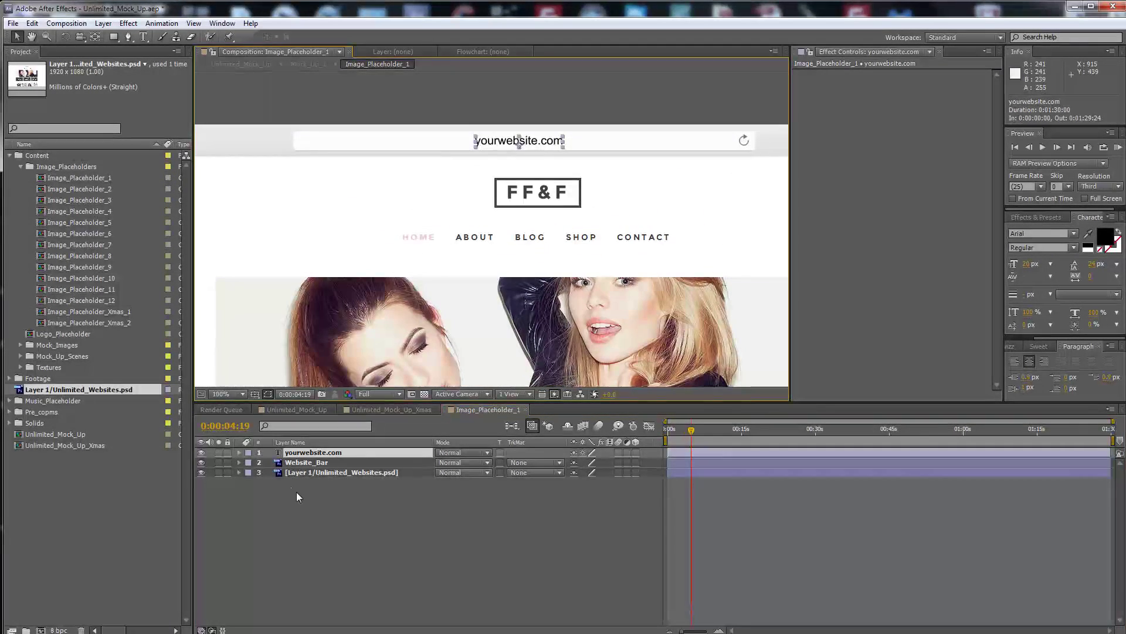
pyautogui.doubleClick(307, 456)
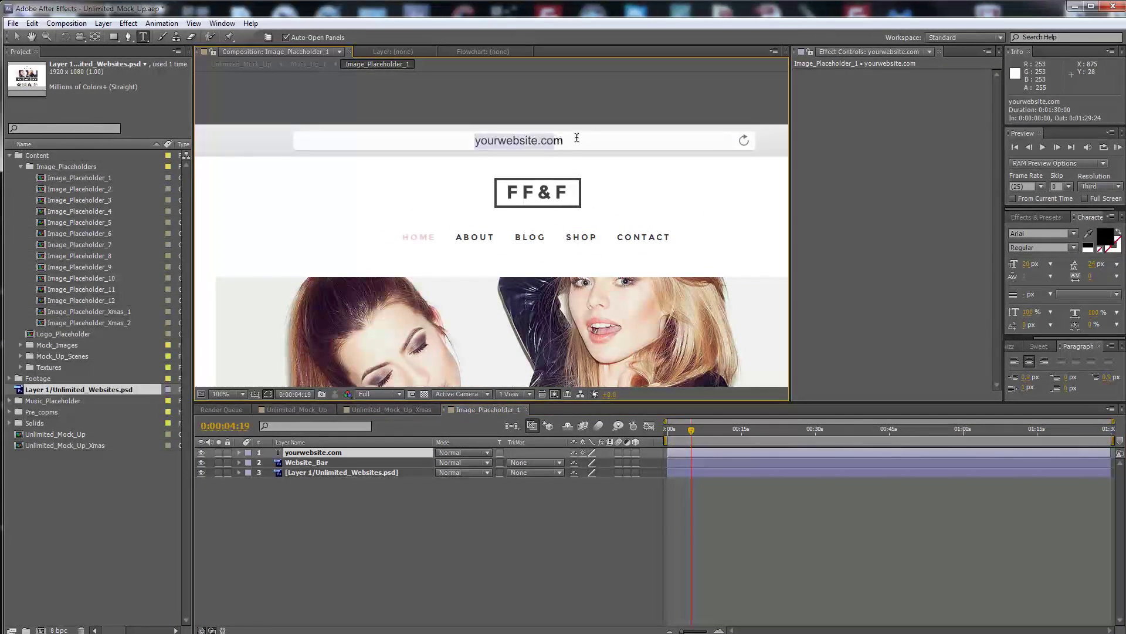
pyautogui.click(414, 550)
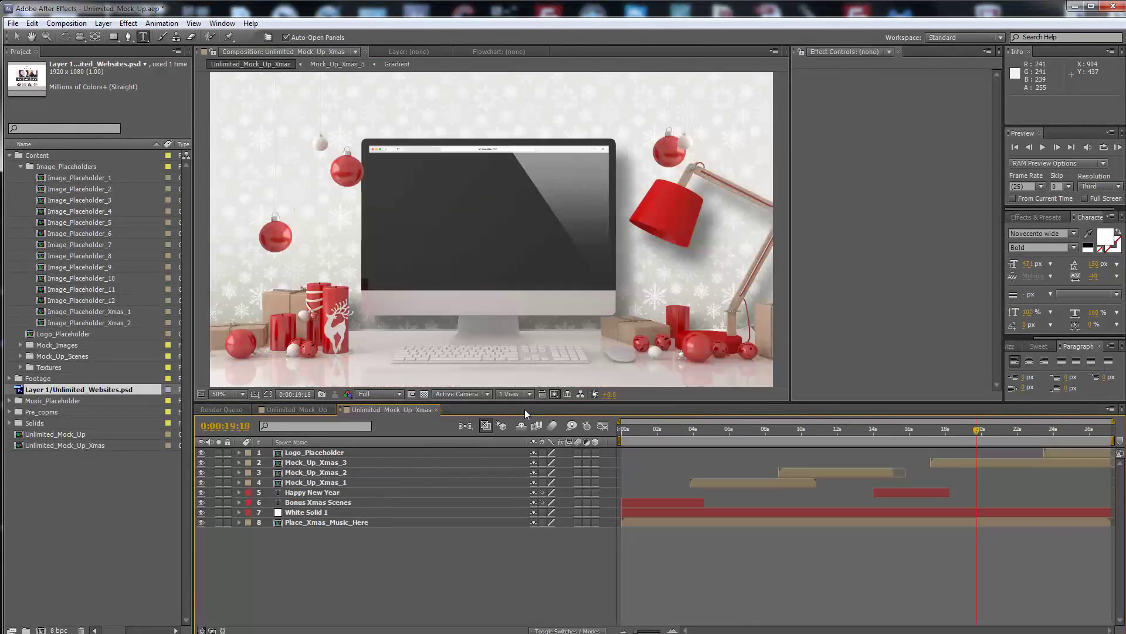
# Close Image_Placeholder_1, open Mock_Up_1 from Unlimited_Mock_Up, and select Texture_1.jpg
pyautogui.click(526, 409)
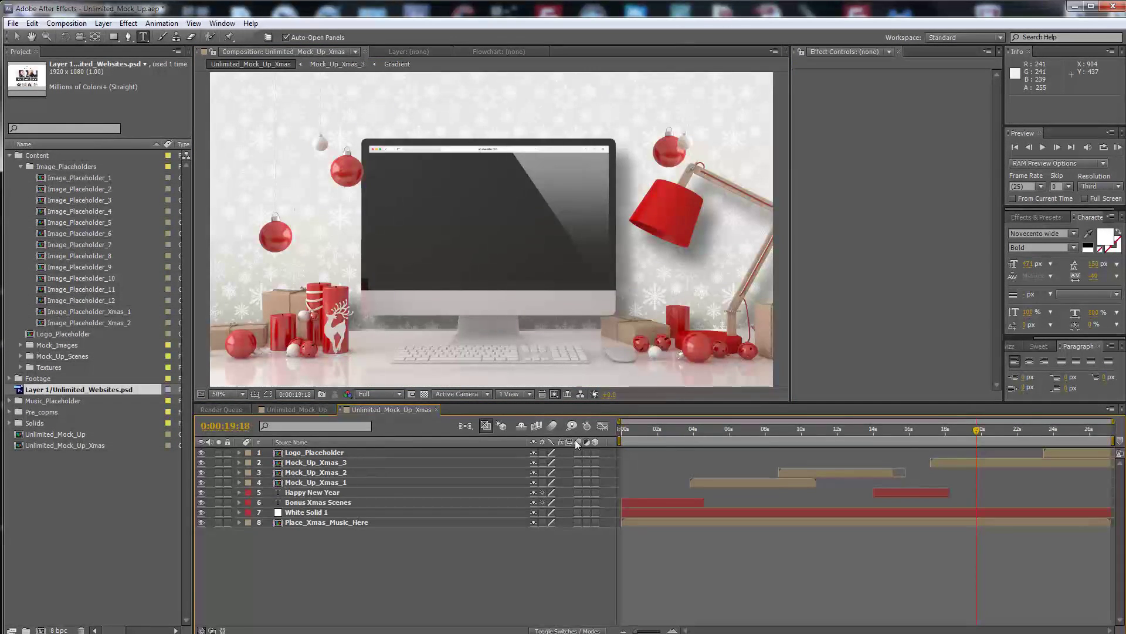
pyautogui.click(291, 409)
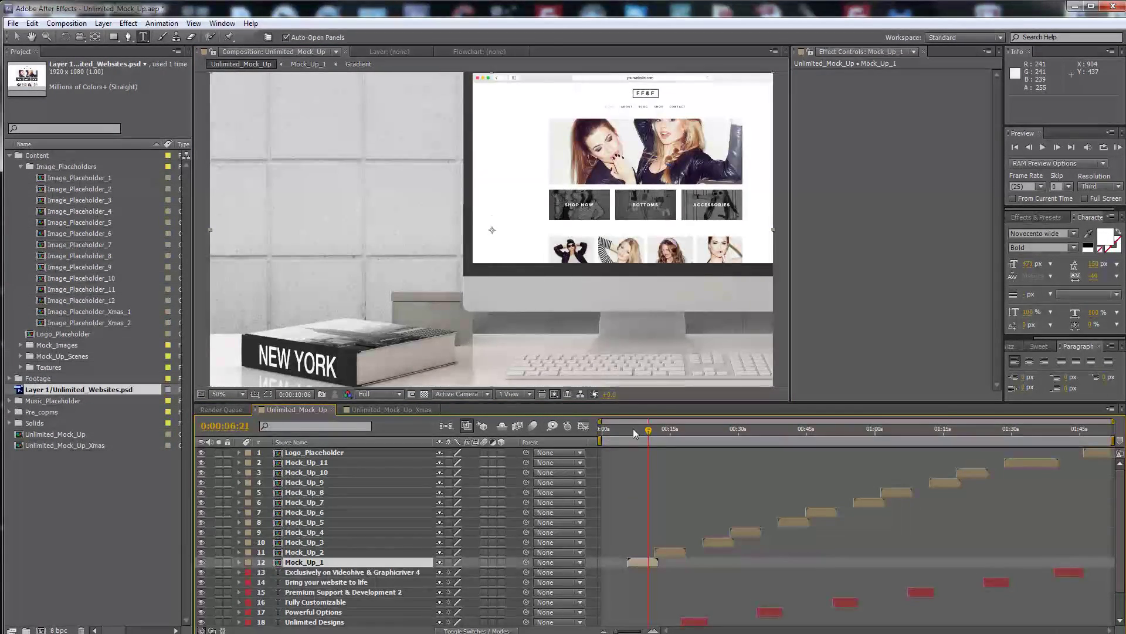
pyautogui.moveTo(633, 428); pyautogui.dragTo(646, 430)
pyautogui.doubleClick(642, 562)
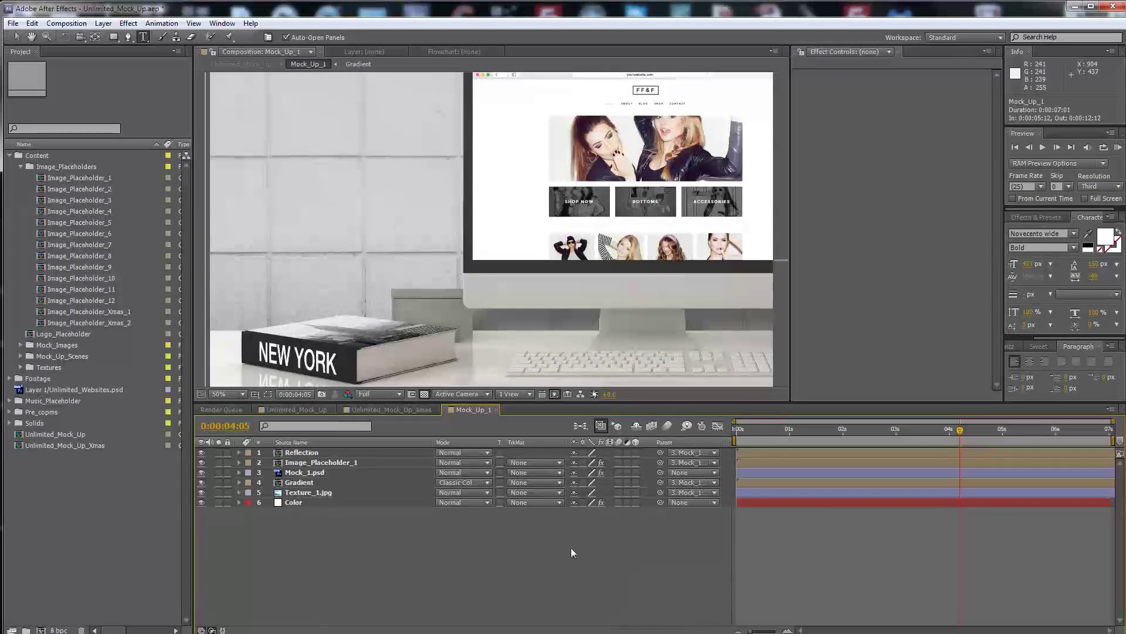
pyautogui.moveTo(775, 427); pyautogui.dragTo(825, 432)
pyautogui.click(303, 491)
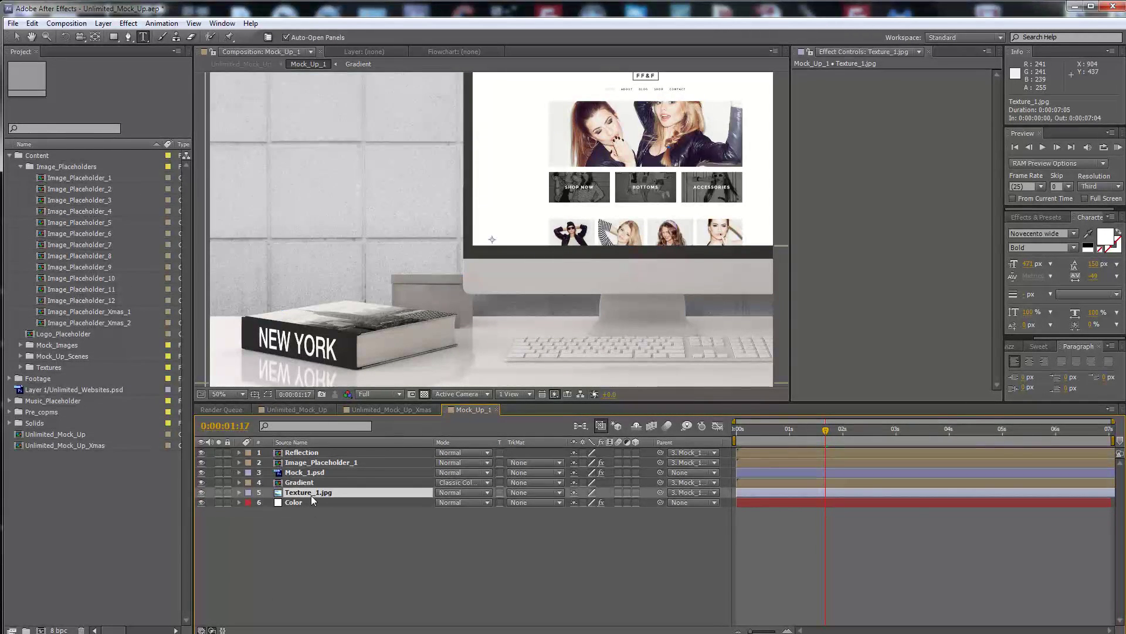
pyautogui.rightClick(312, 494)
pyautogui.click(364, 630)
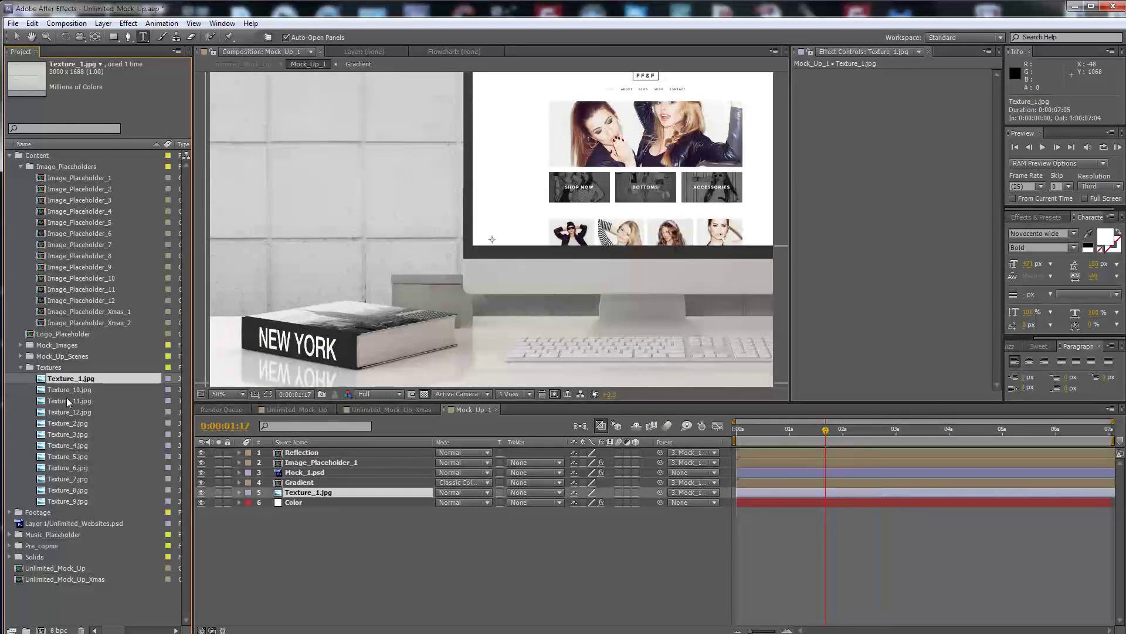
pyautogui.moveTo(75, 446); pyautogui.dragTo(328, 533)
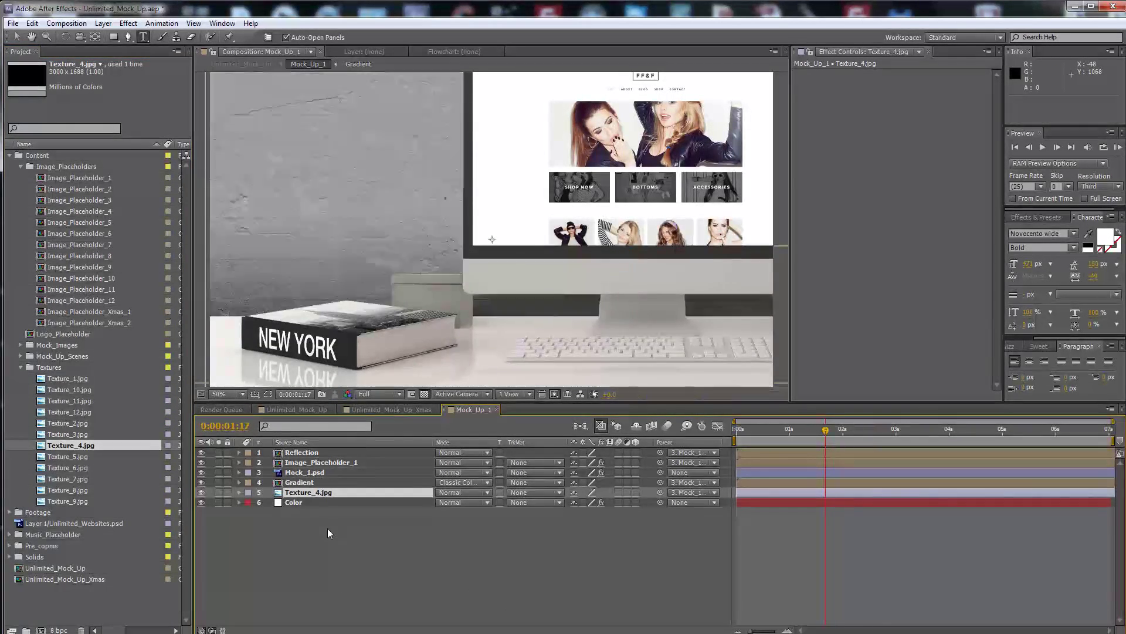
pyautogui.moveTo(76, 457)
pyautogui.mouseDown()
pyautogui.moveTo(206, 555)
pyautogui.moveTo(312, 518)
pyautogui.mouseUp()
pyautogui.moveTo(75, 456); pyautogui.dragTo(332, 533)
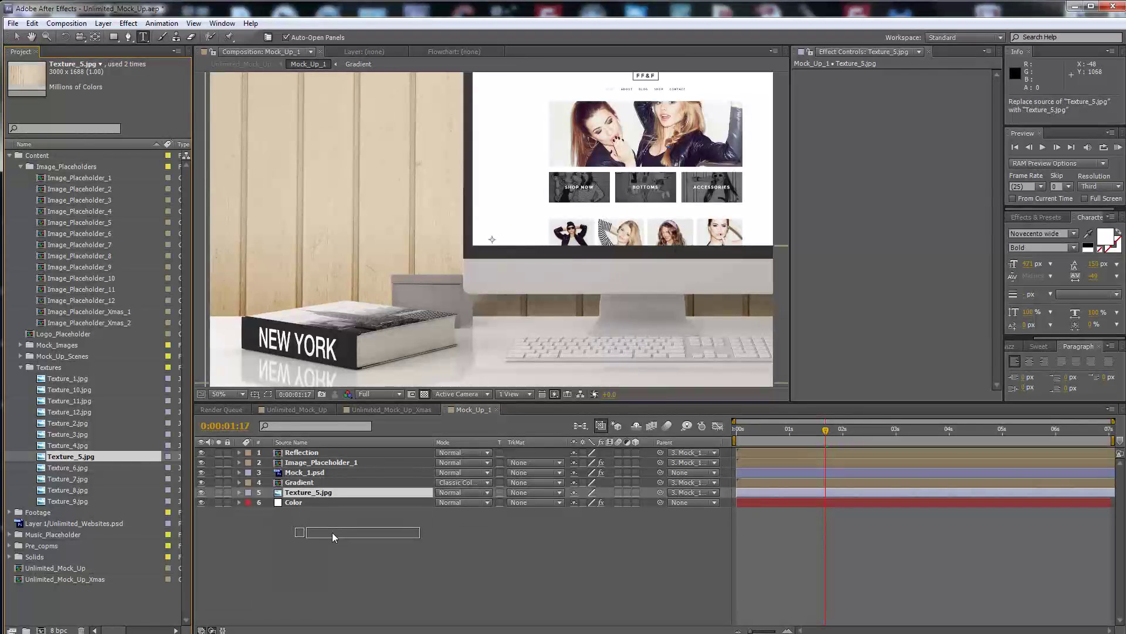
pyautogui.moveTo(332, 532); pyautogui.dragTo(332, 532)
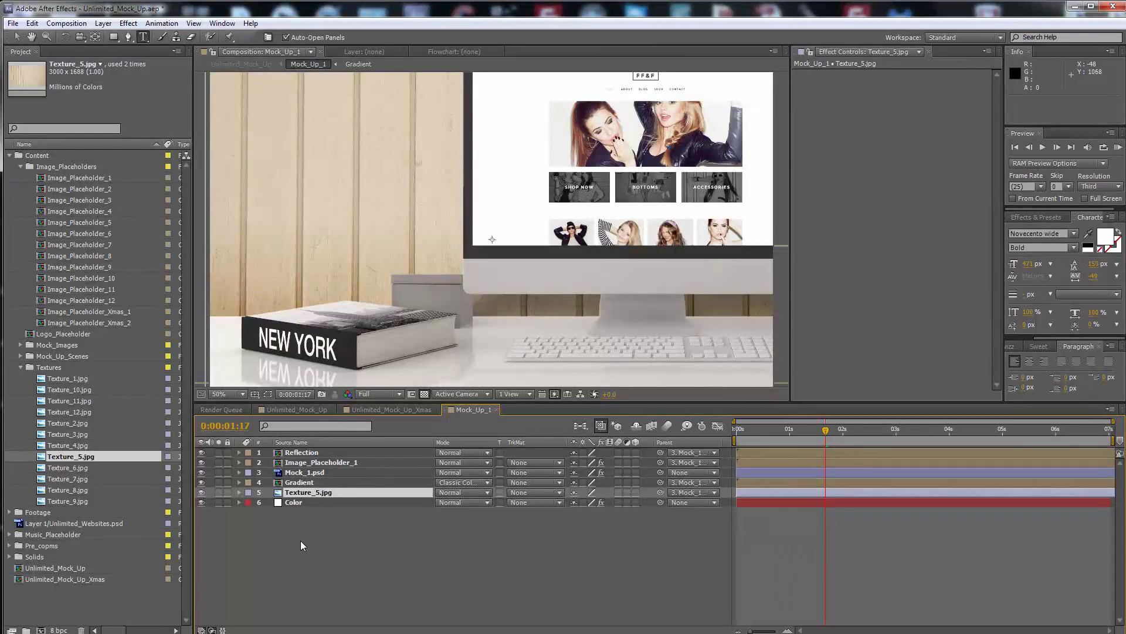
pyautogui.moveTo(65, 378); pyautogui.dragTo(309, 523)
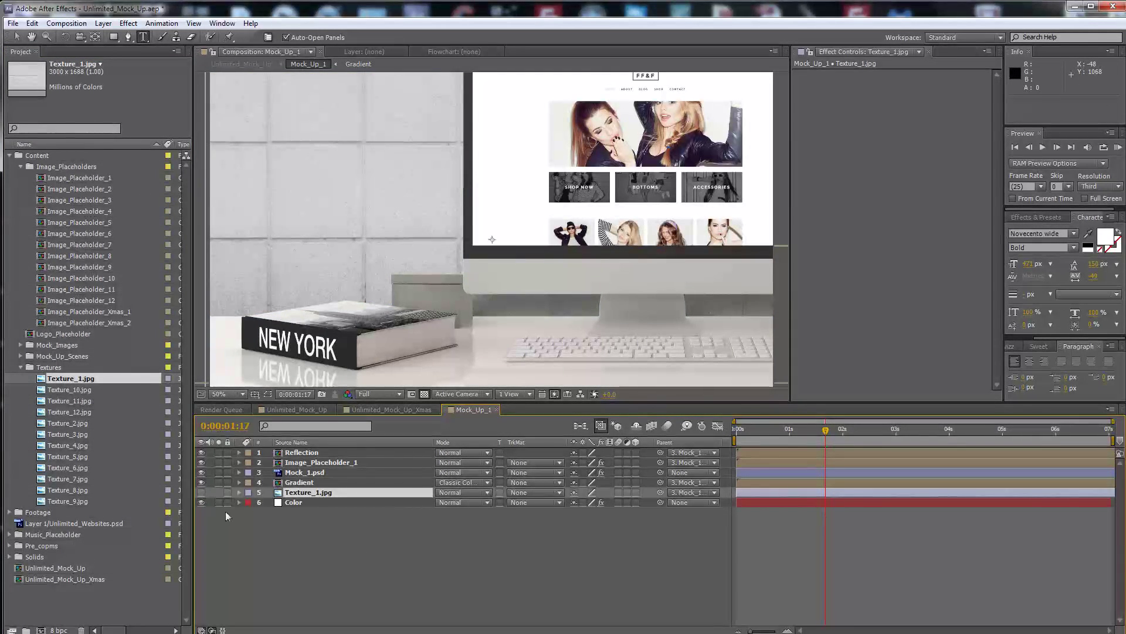
# Hide the wall texture and pick a new fill colour for the Color background layer
pyautogui.click(202, 492)
pyautogui.click(293, 512)
pyautogui.click(287, 502)
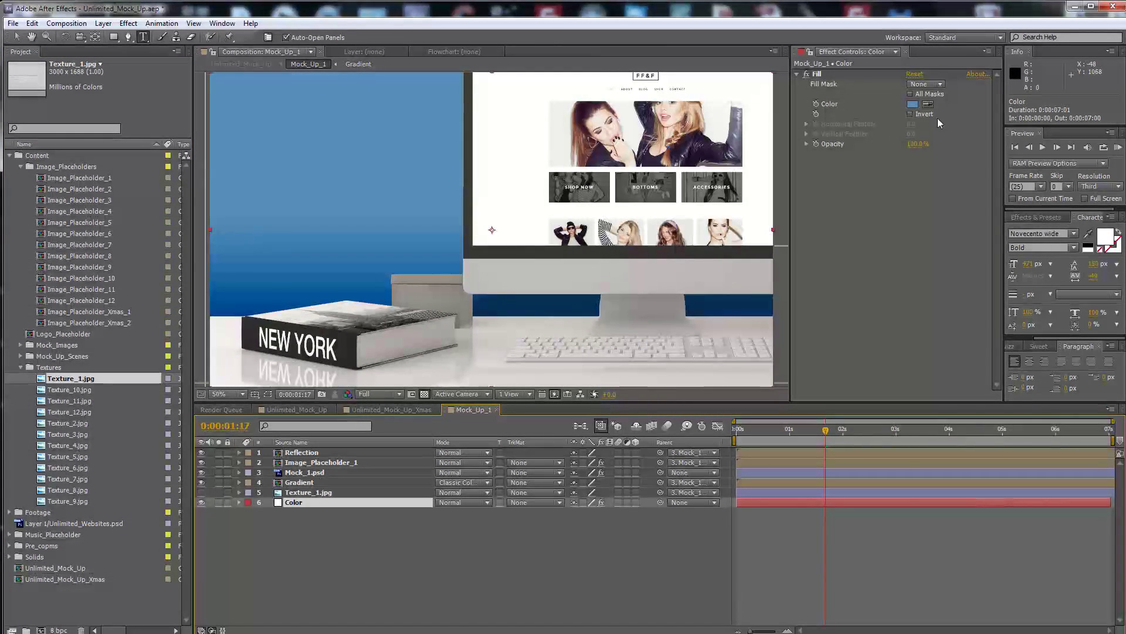
pyautogui.click(912, 104)
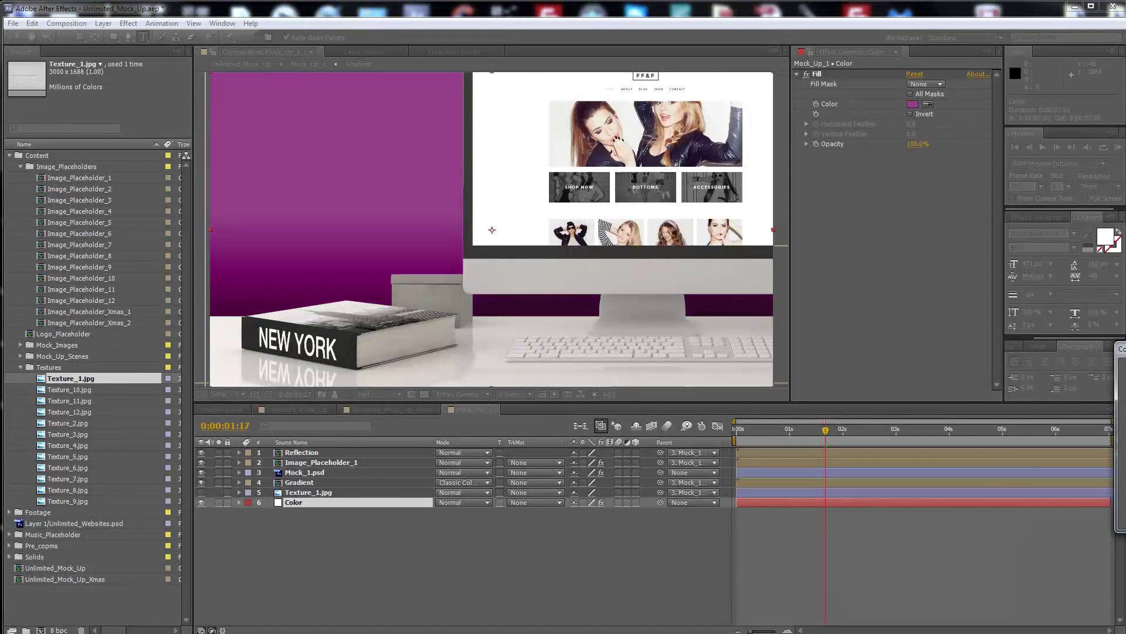
pyautogui.press('Return')
pyautogui.click(342, 562)
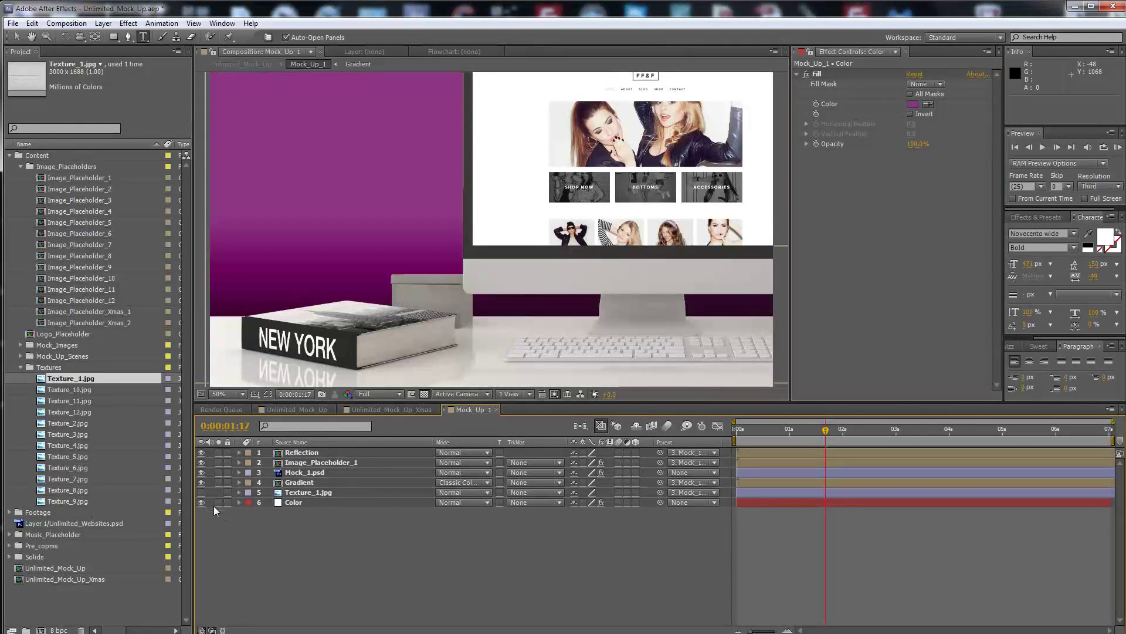
# Show Texture_1.jpg, set its blend mode to Multiply, and preview
pyautogui.click(201, 492)
pyautogui.click(299, 493)
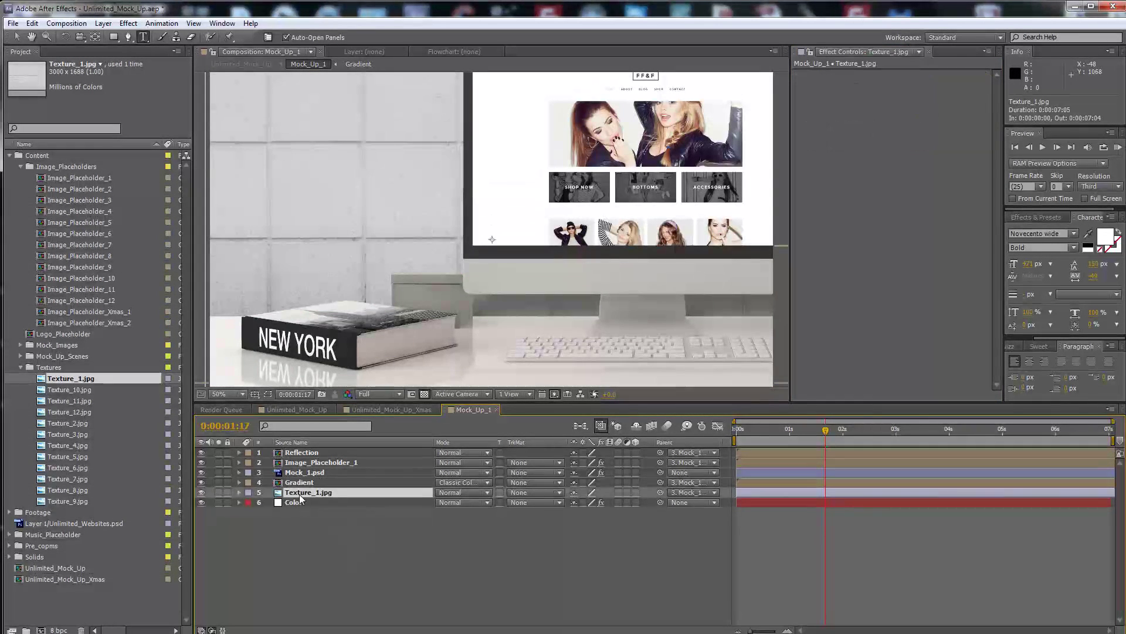
pyautogui.click(202, 493)
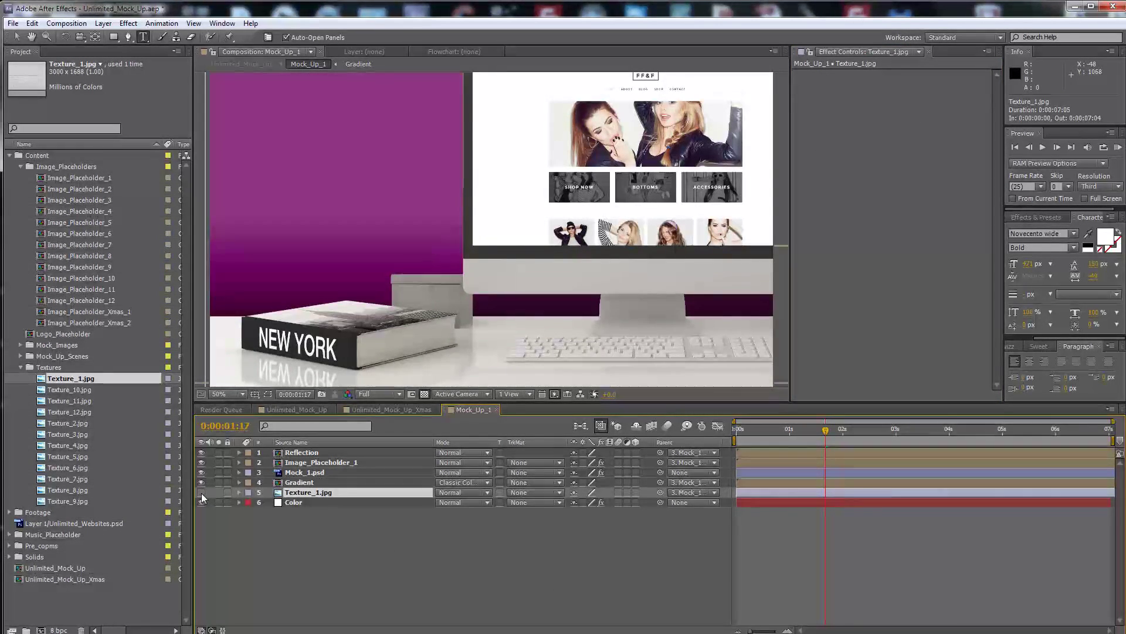
pyautogui.click(201, 492)
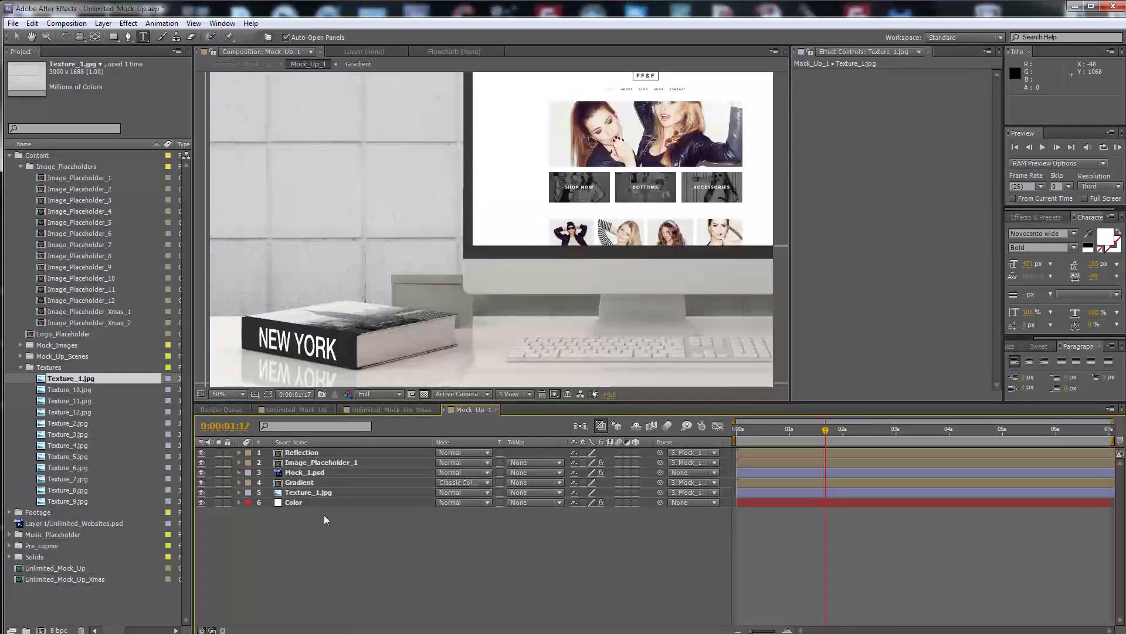
pyautogui.click(468, 494)
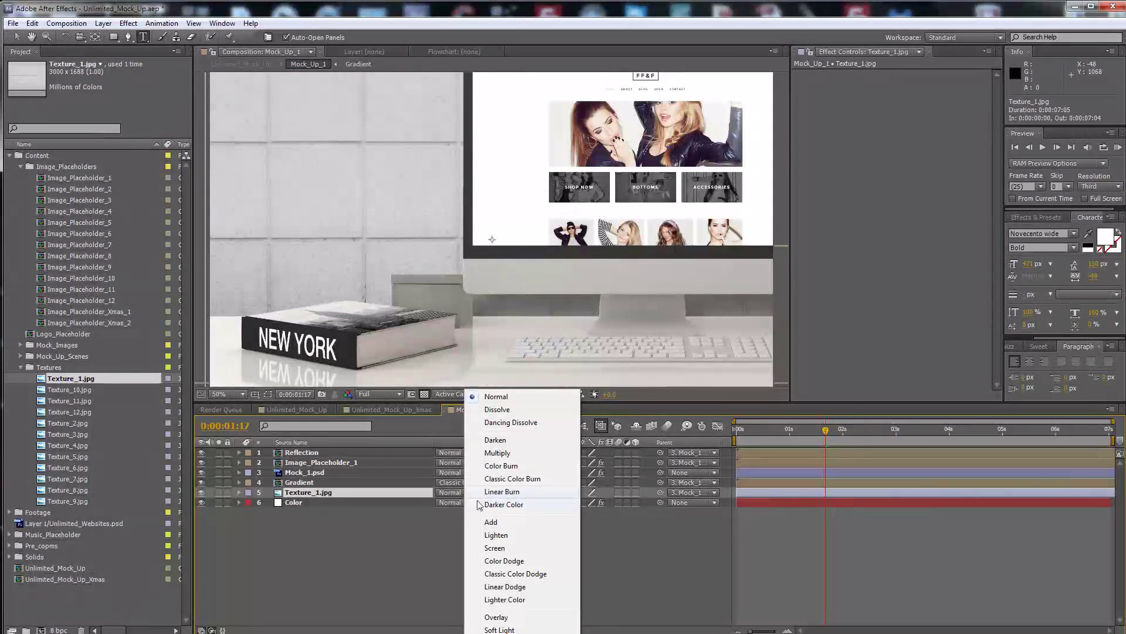
pyautogui.click(516, 454)
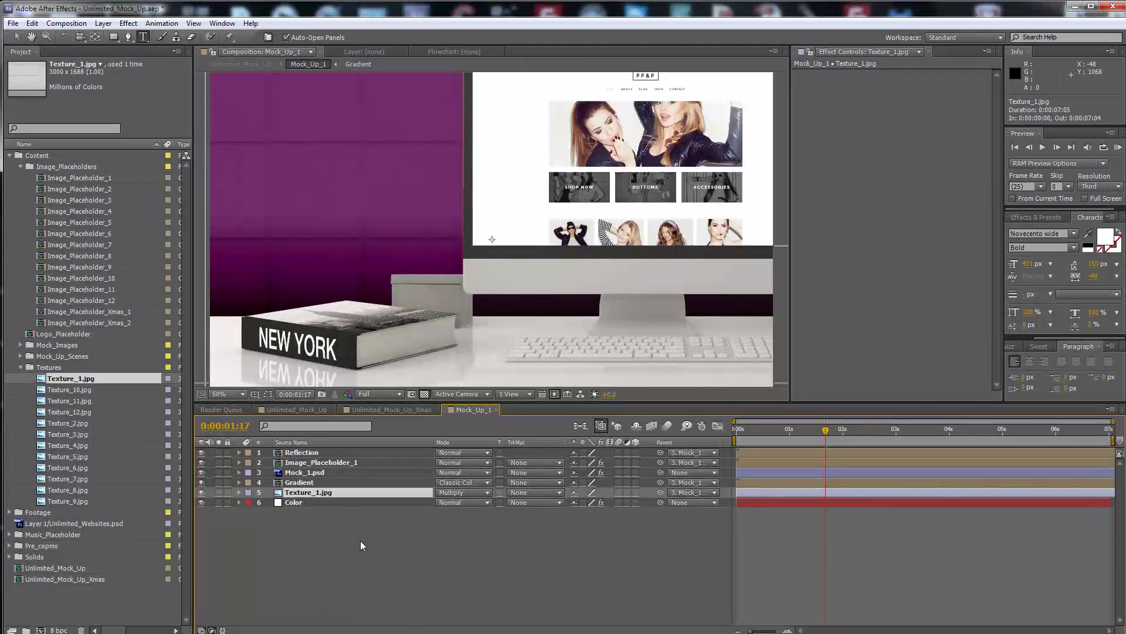
pyautogui.press('KP_0')
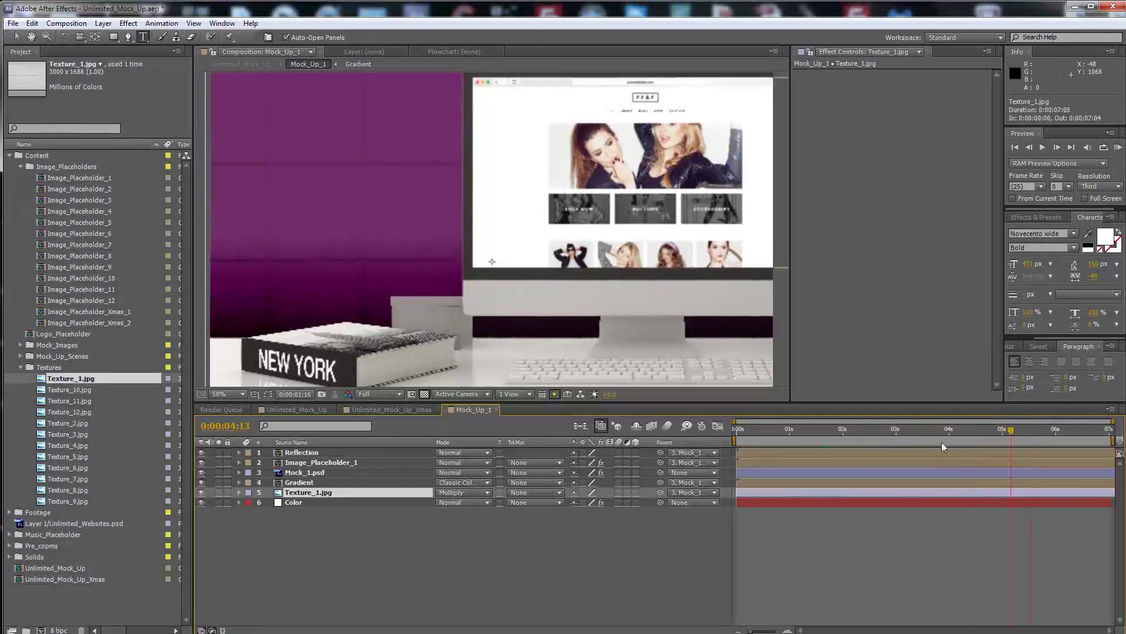
pyautogui.click(853, 441)
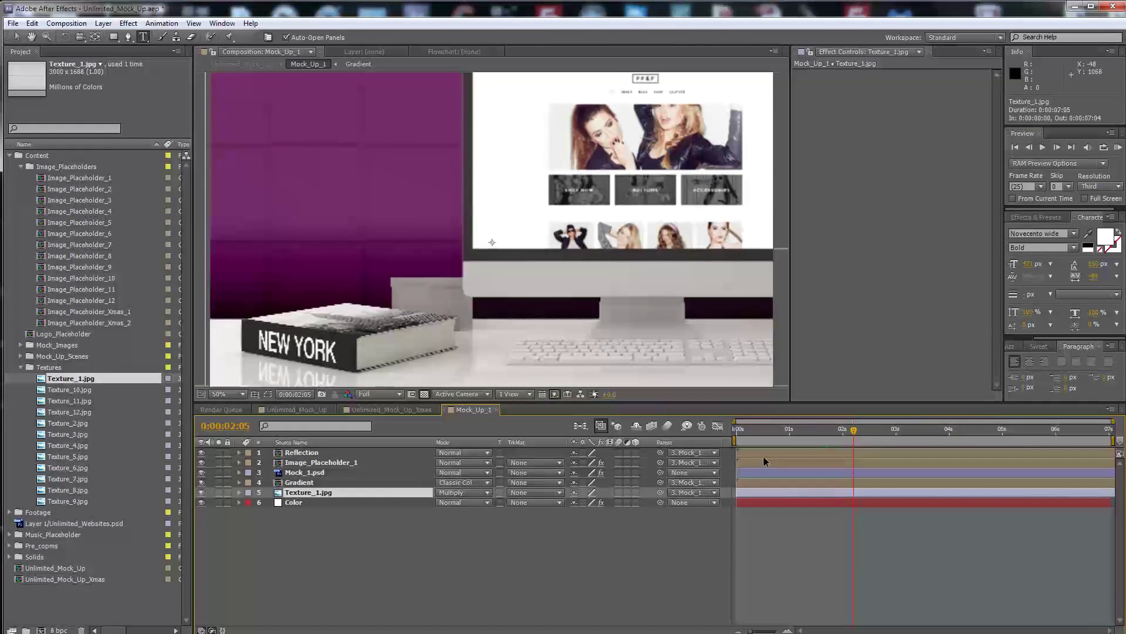
# Hide the purple Color layer and preview the plain grey tile wall
pyautogui.click(279, 557)
pyautogui.click(201, 502)
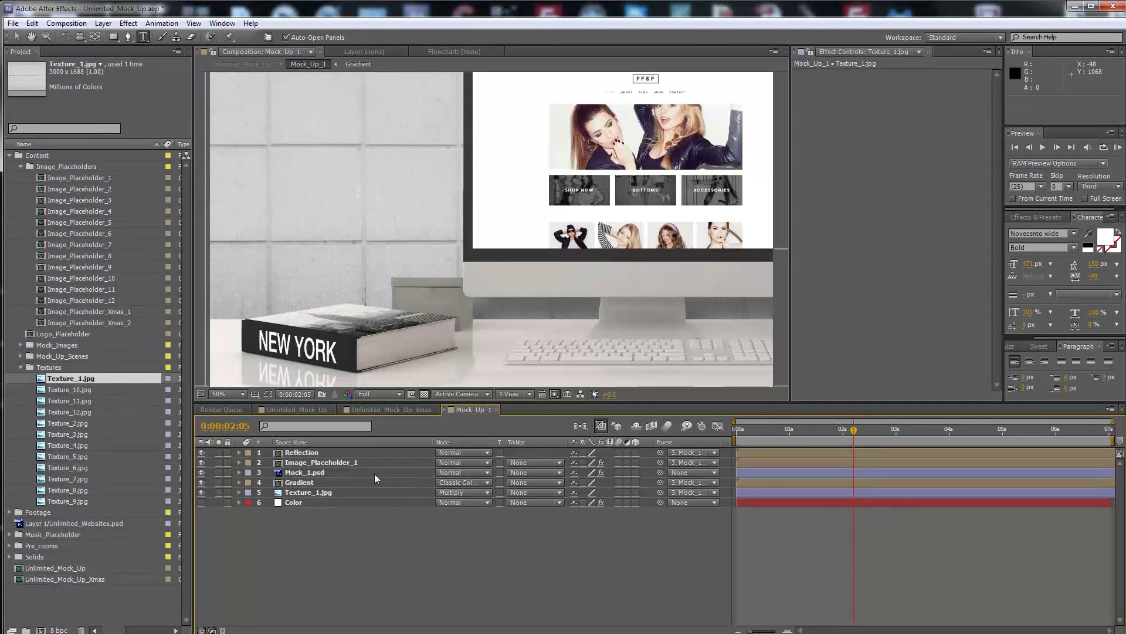
pyautogui.click(352, 452)
pyautogui.press('KP_0')
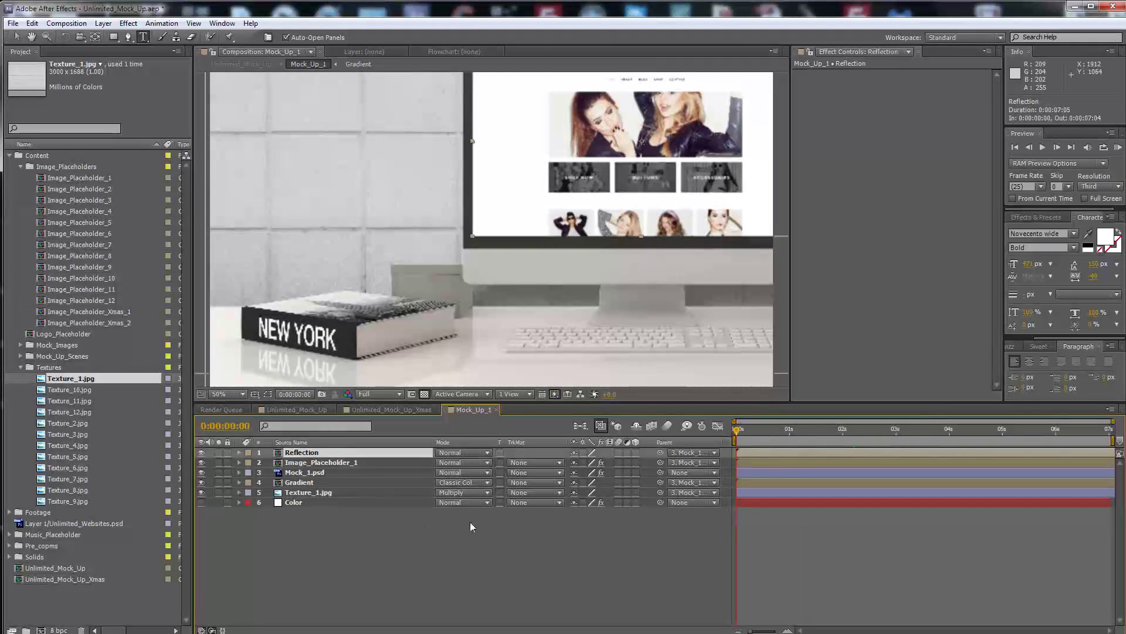
# Move the Mock_1.psd screen up and left by adjusting its Position
pyautogui.click(303, 474)
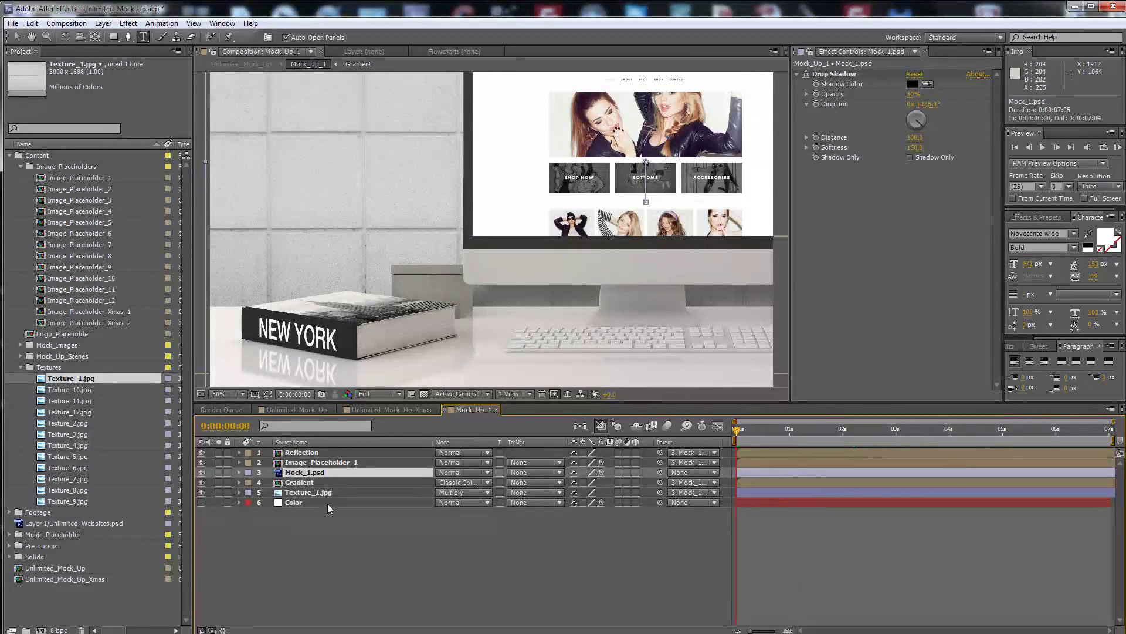
pyautogui.press('p')
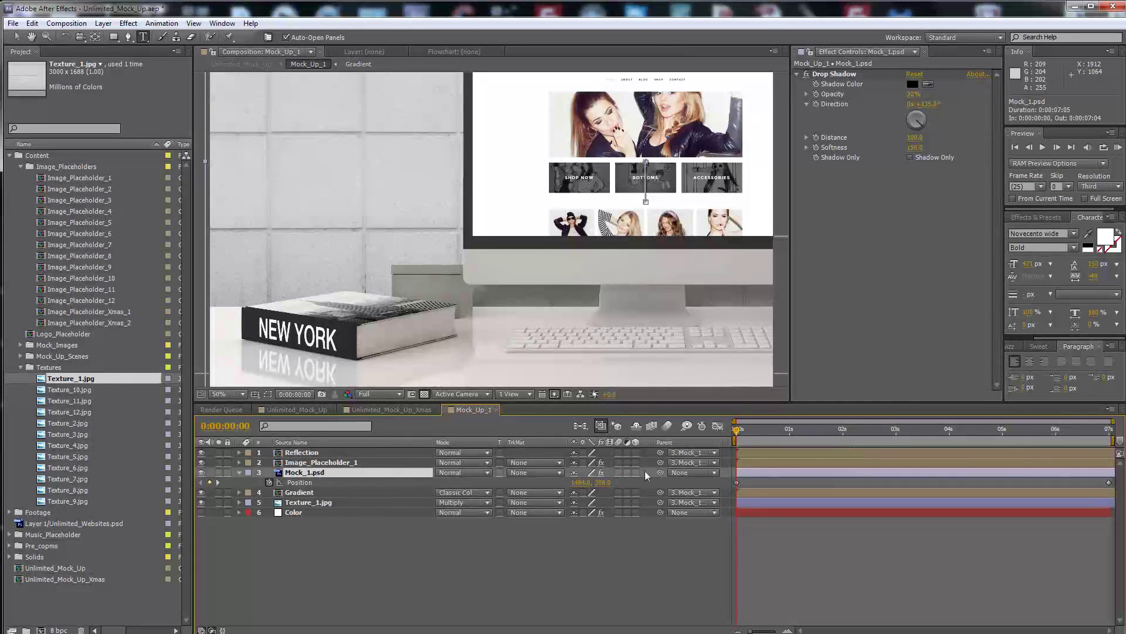
pyautogui.click(16, 38)
pyautogui.moveTo(643, 250)
pyautogui.mouseDown()
pyautogui.moveTo(451, 215)
pyautogui.moveTo(616, 271)
pyautogui.mouseUp()
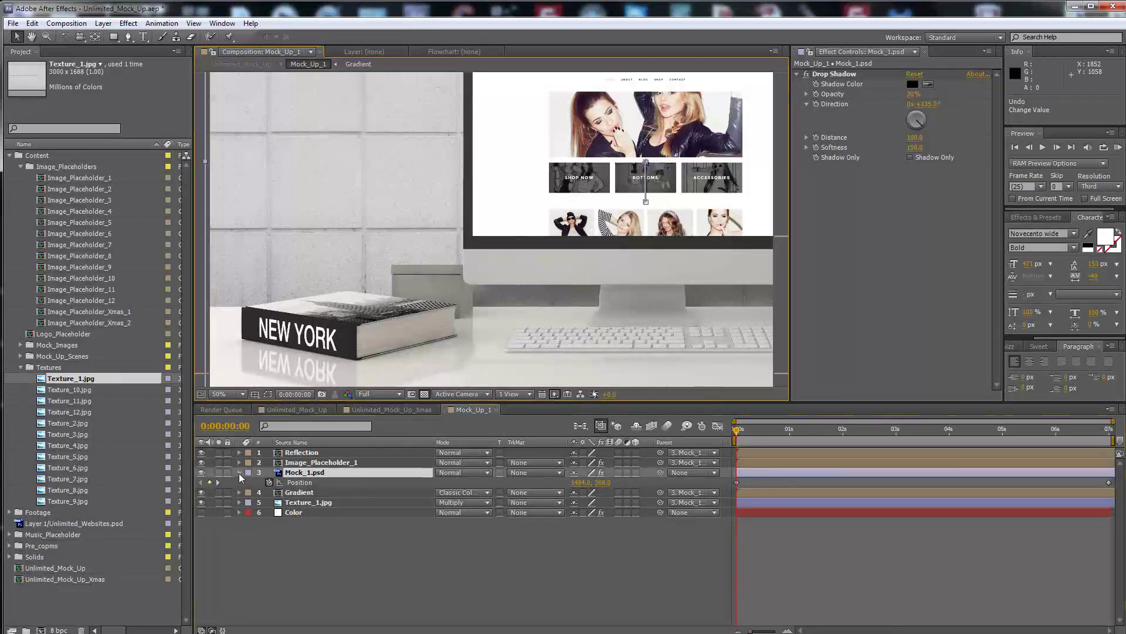
pyautogui.click(239, 472)
# Scrub to about five seconds and set Texture_1.jpg's blend mode back to Normal
pyautogui.click(746, 433)
pyautogui.moveTo(755, 436); pyautogui.dragTo(1110, 464)
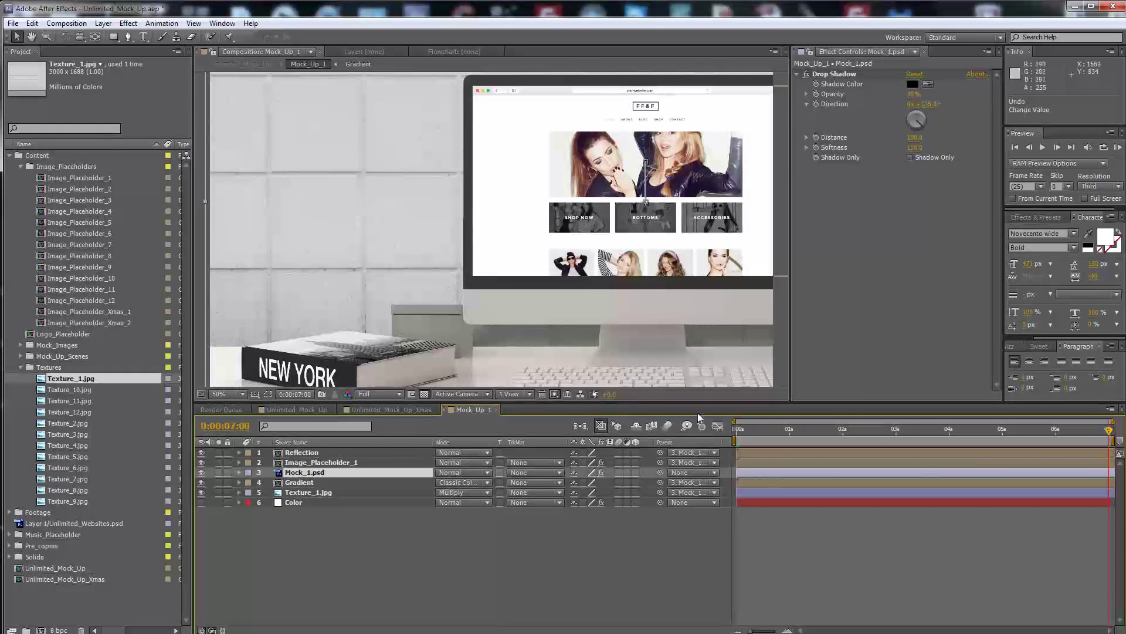
pyautogui.click(308, 492)
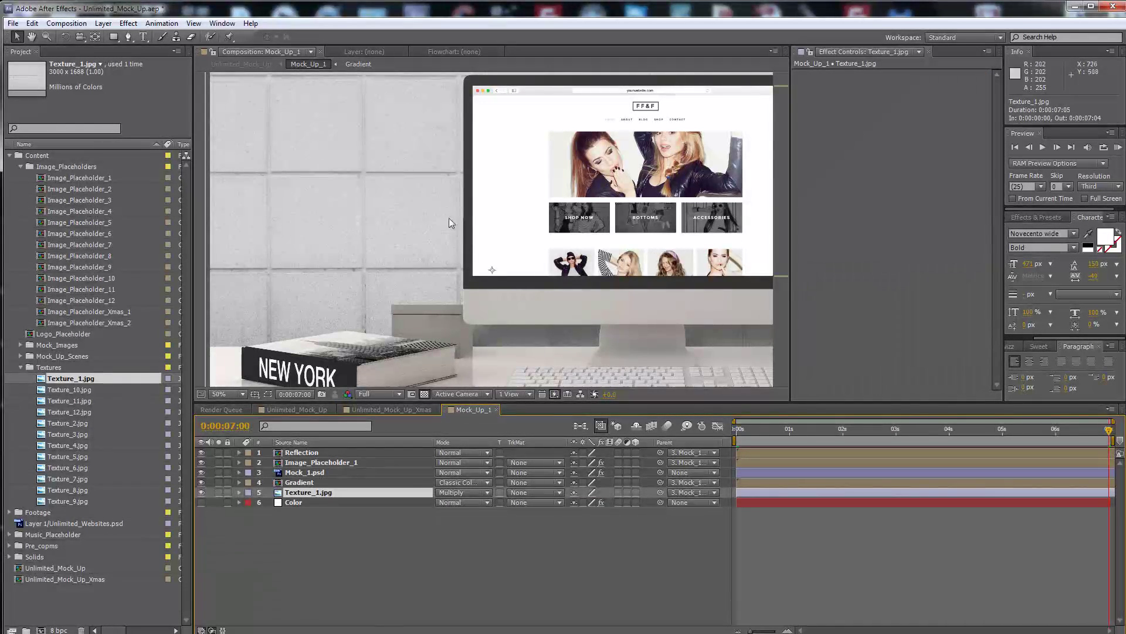
pyautogui.click(446, 551)
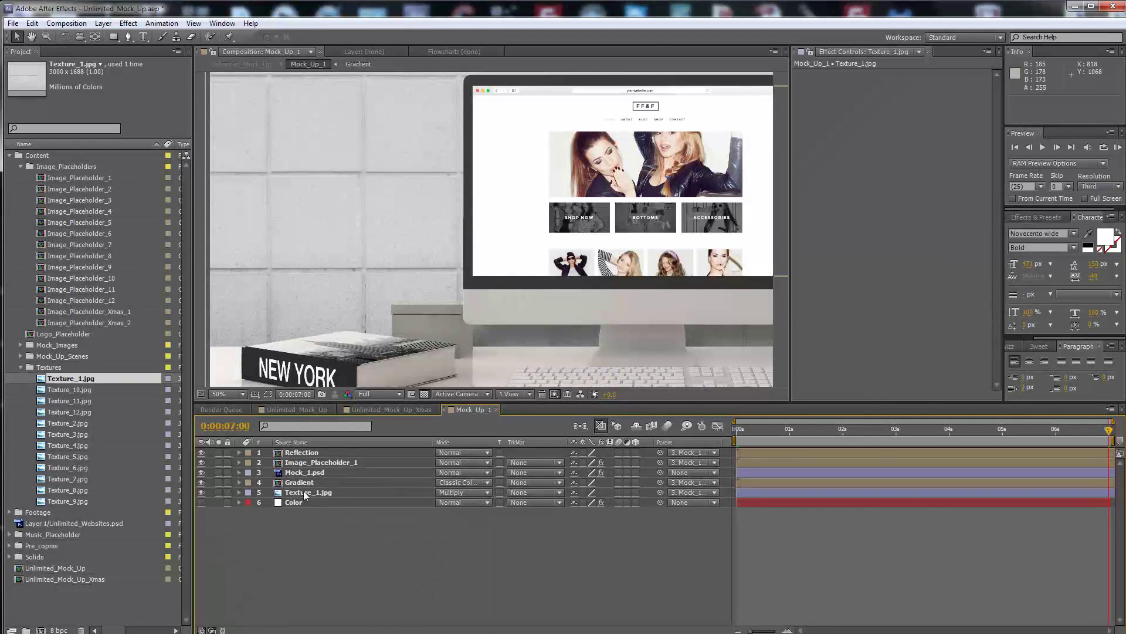
pyautogui.click(301, 493)
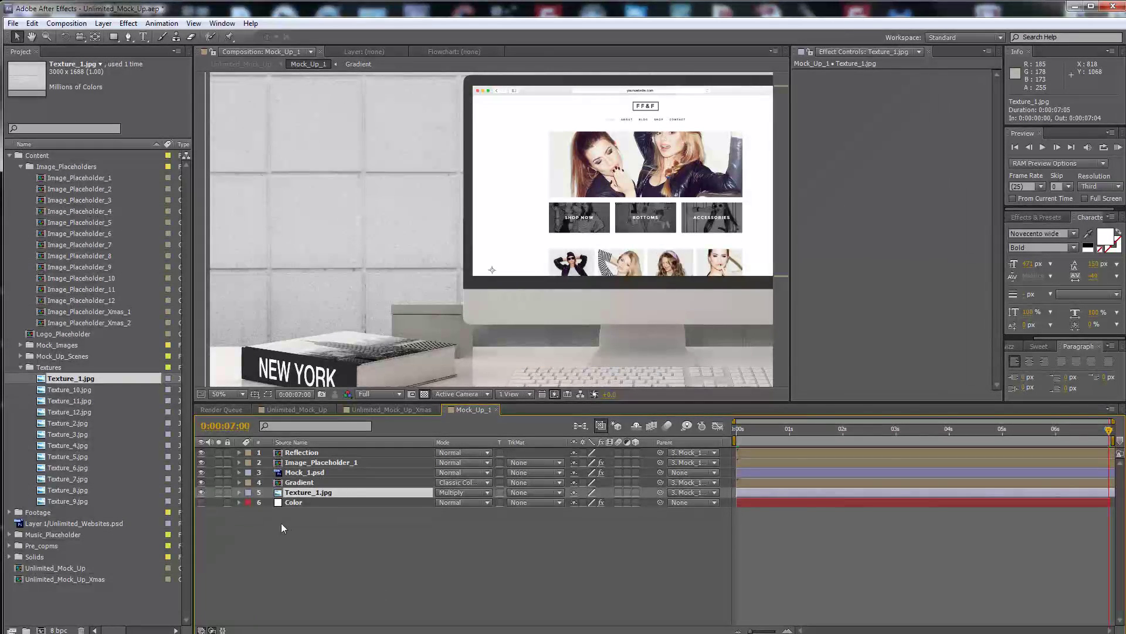
pyautogui.click(292, 519)
pyautogui.click(201, 502)
pyautogui.click(352, 493)
pyautogui.click(470, 493)
pyautogui.click(498, 394)
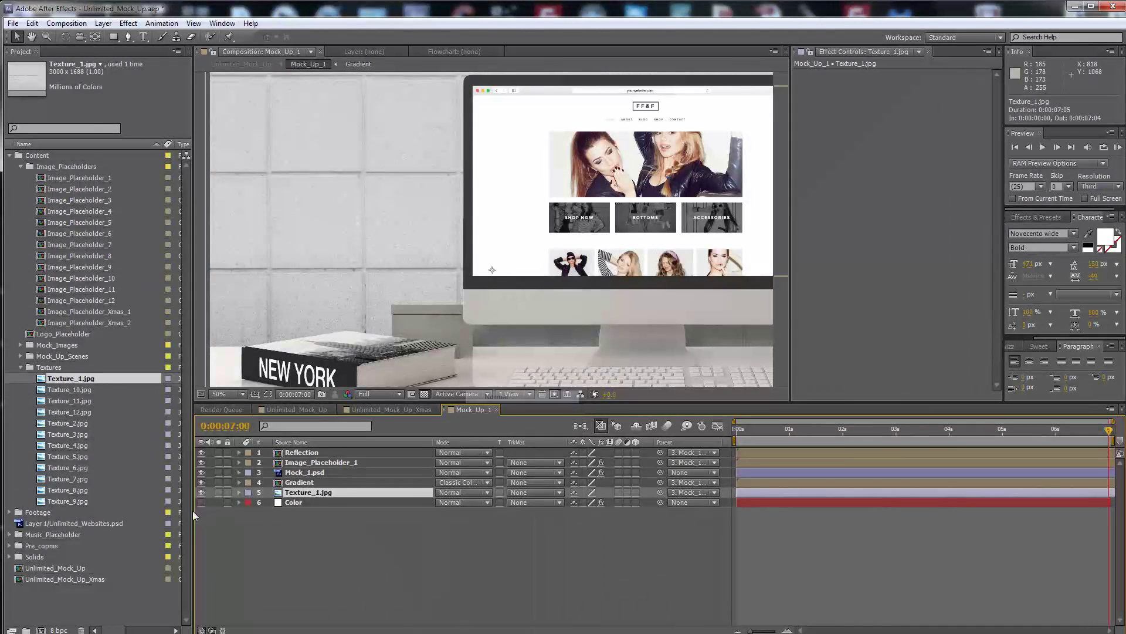
# Close Mock_Up_1 and scrub the Unlimited_Mock_Up timeline, selecting Mock_Up_2
pyautogui.click(496, 410)
pyautogui.click(294, 409)
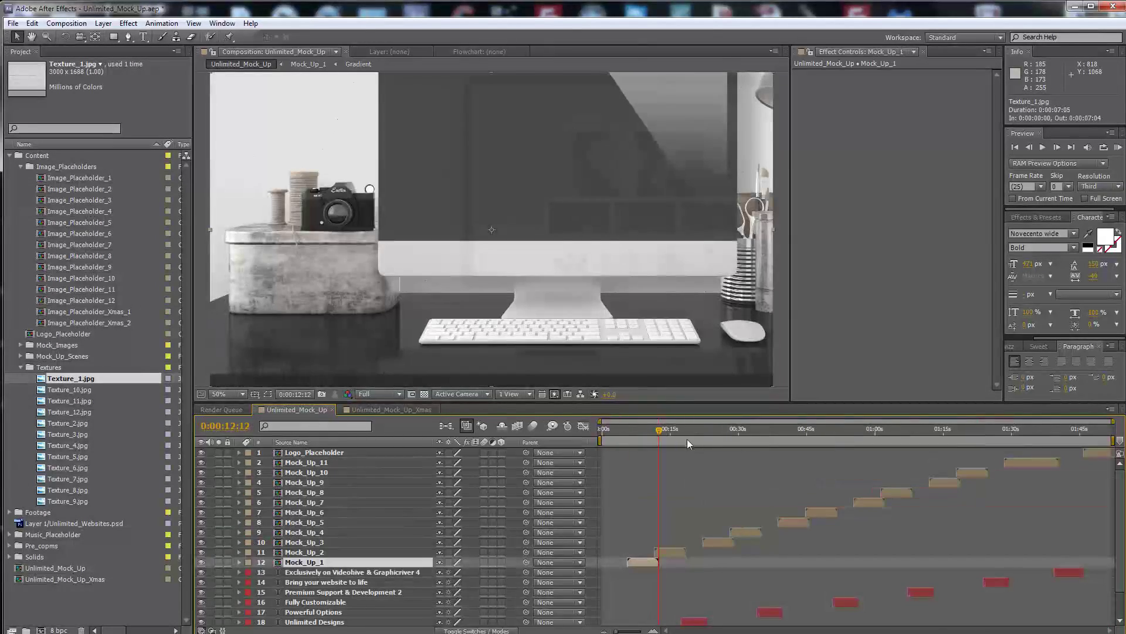
pyautogui.moveTo(660, 431)
pyautogui.mouseDown()
pyautogui.moveTo(647, 431)
pyautogui.moveTo(668, 431)
pyautogui.mouseUp()
pyautogui.click(666, 551)
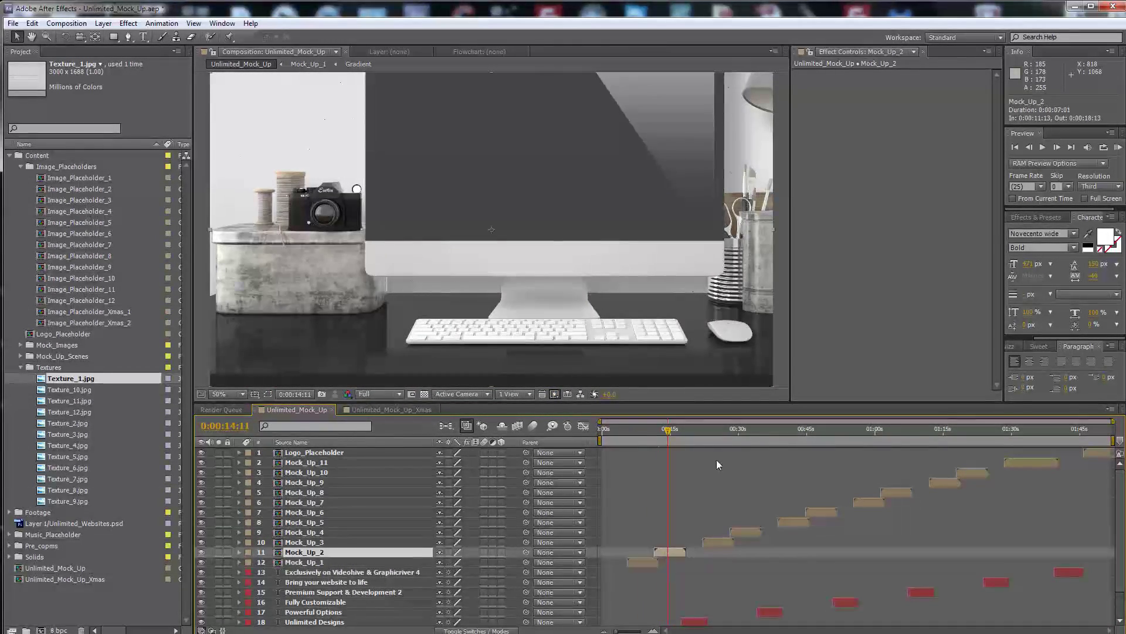
pyautogui.click(714, 429)
pyautogui.click(691, 430)
pyautogui.scroll(-1, 707, 608)
# Review the Unlimited Designs and opening title text layers, then select Place_your_Music_Here
pyautogui.click(688, 589)
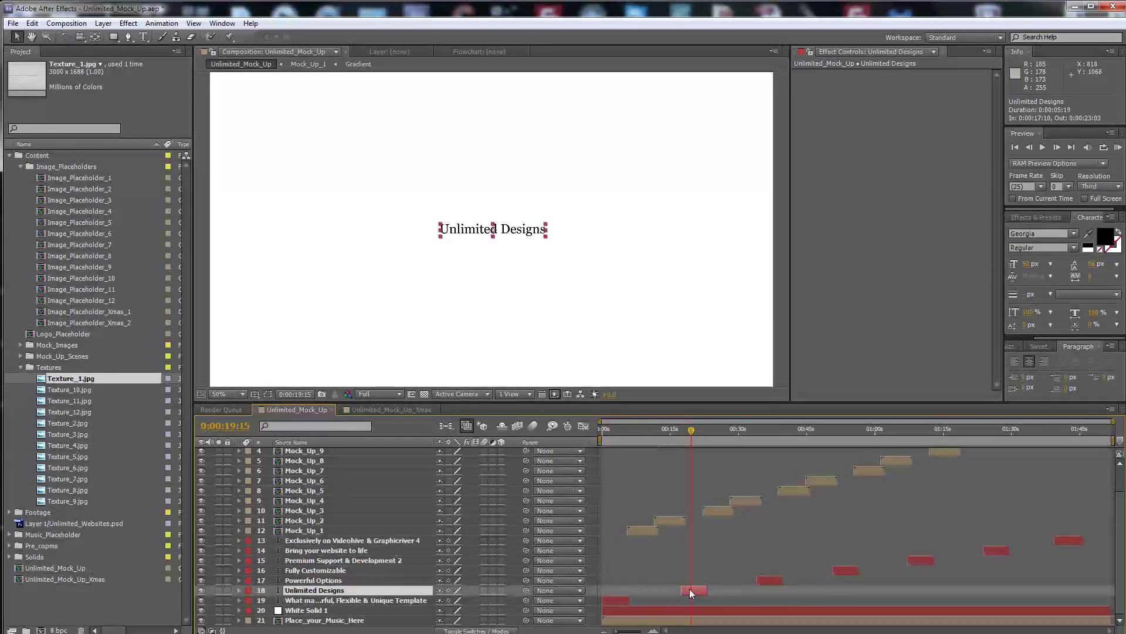
pyautogui.doubleClick(692, 589)
pyautogui.click(708, 555)
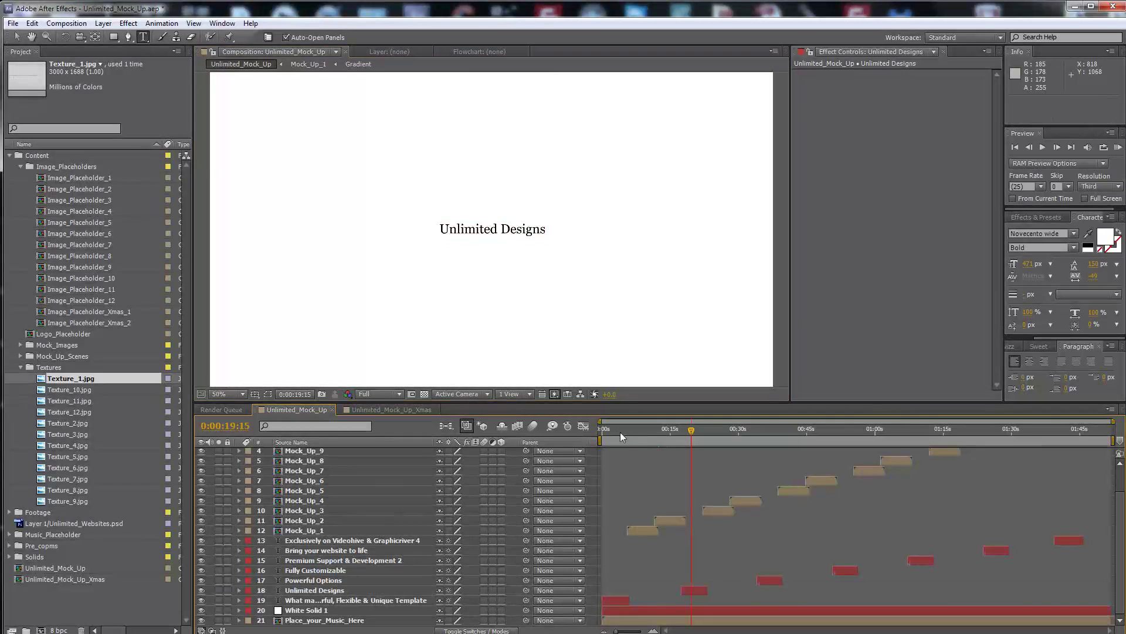
pyautogui.click(614, 429)
pyautogui.click(622, 600)
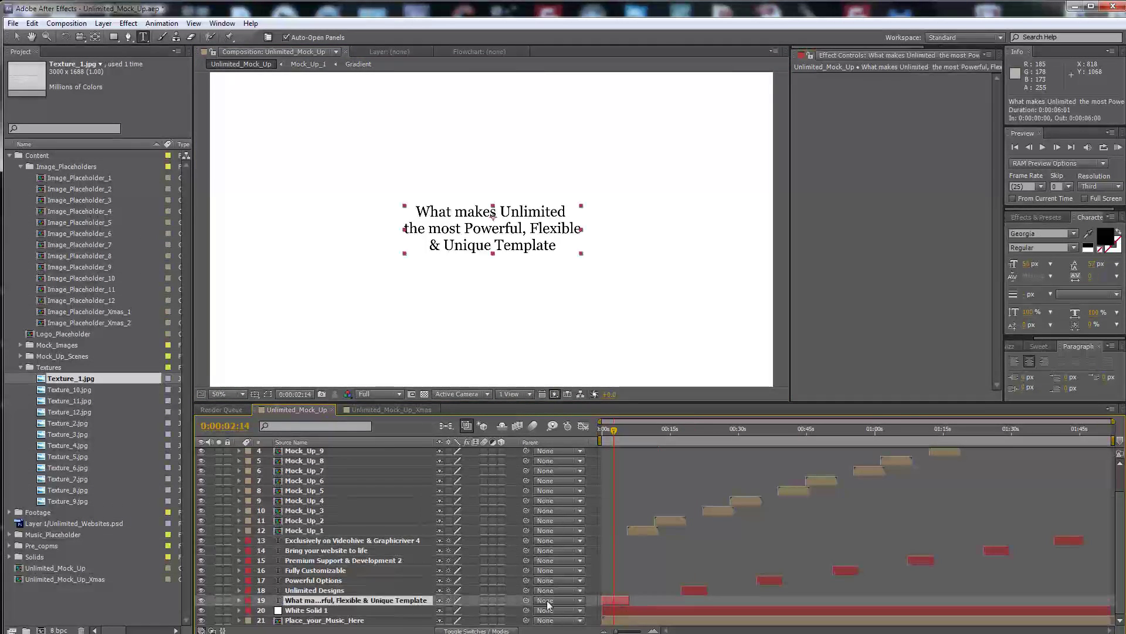
pyautogui.click(320, 621)
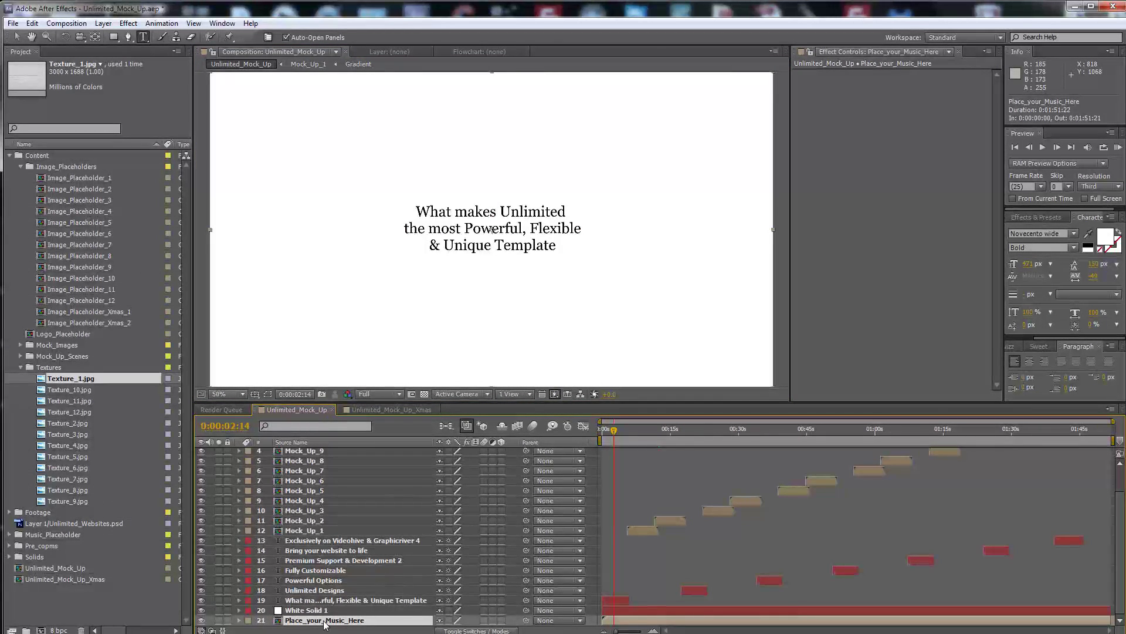
# Import Hopes for Tomorrow.mp3 and add it to the Place_your_Music_Here timeline
pyautogui.press('KP_0')
pyautogui.doubleClick(340, 621)
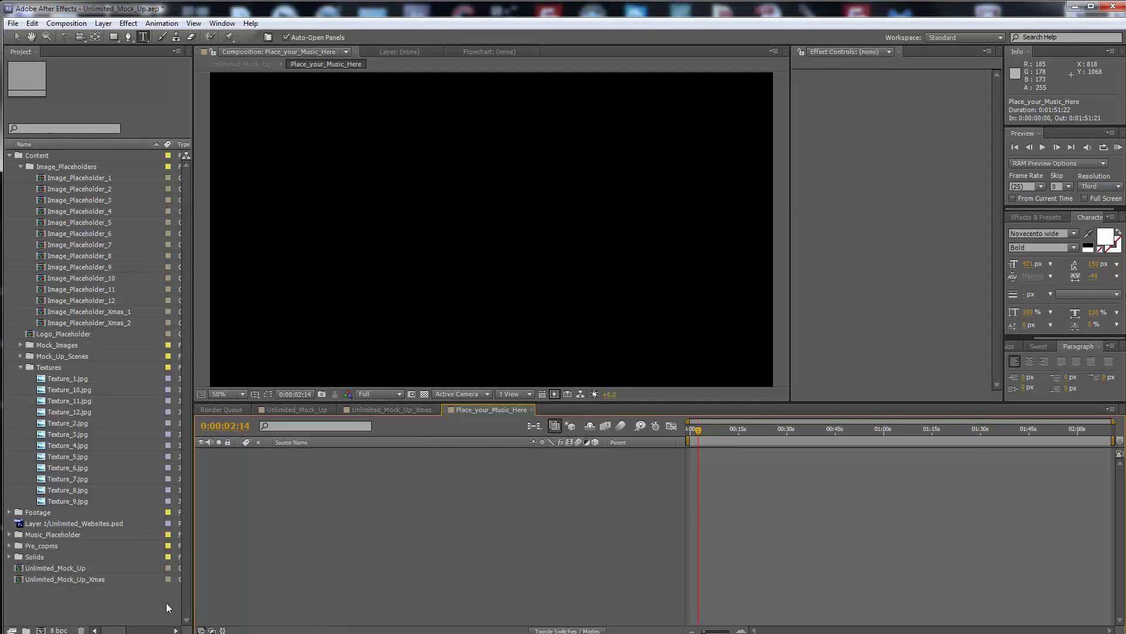
pyautogui.doubleClick(97, 594)
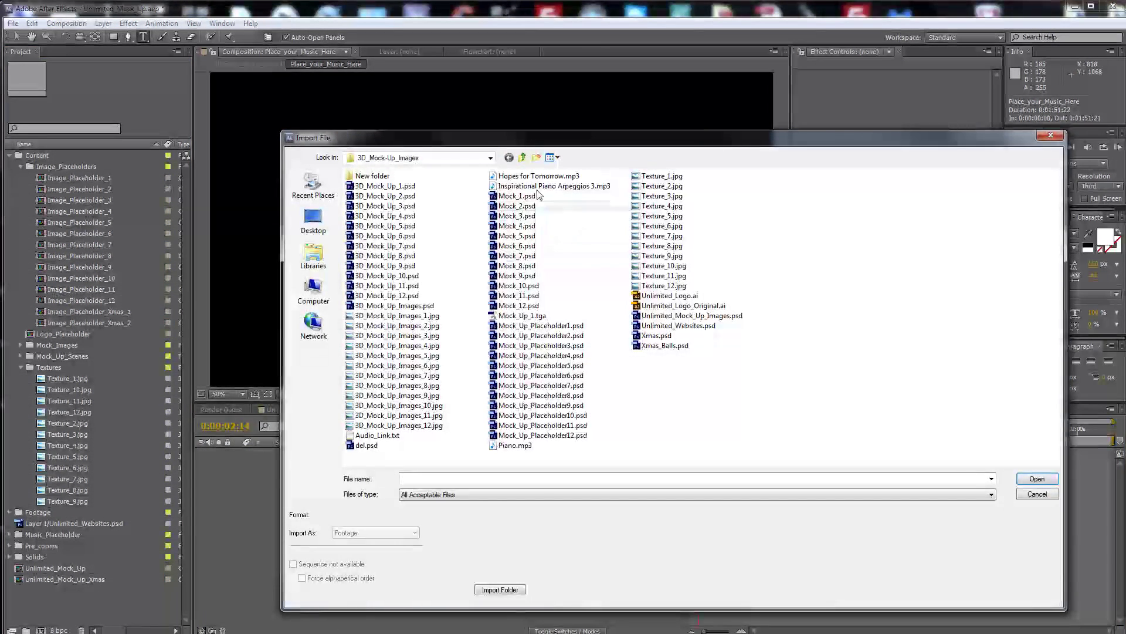
pyautogui.doubleClick(541, 177)
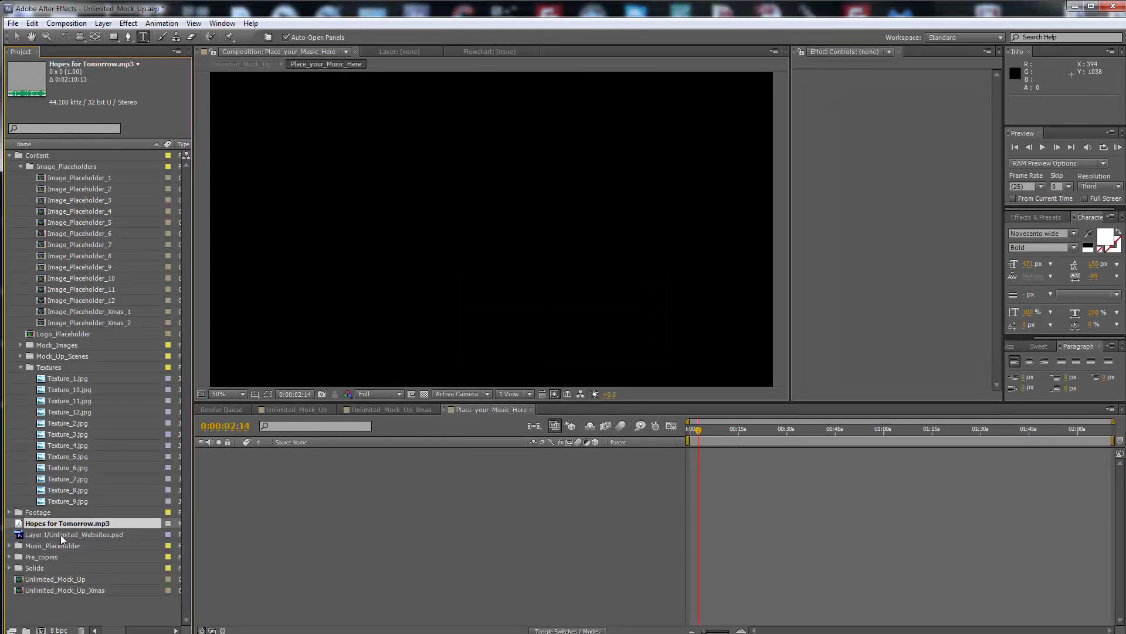
pyautogui.moveTo(54, 525); pyautogui.dragTo(318, 490)
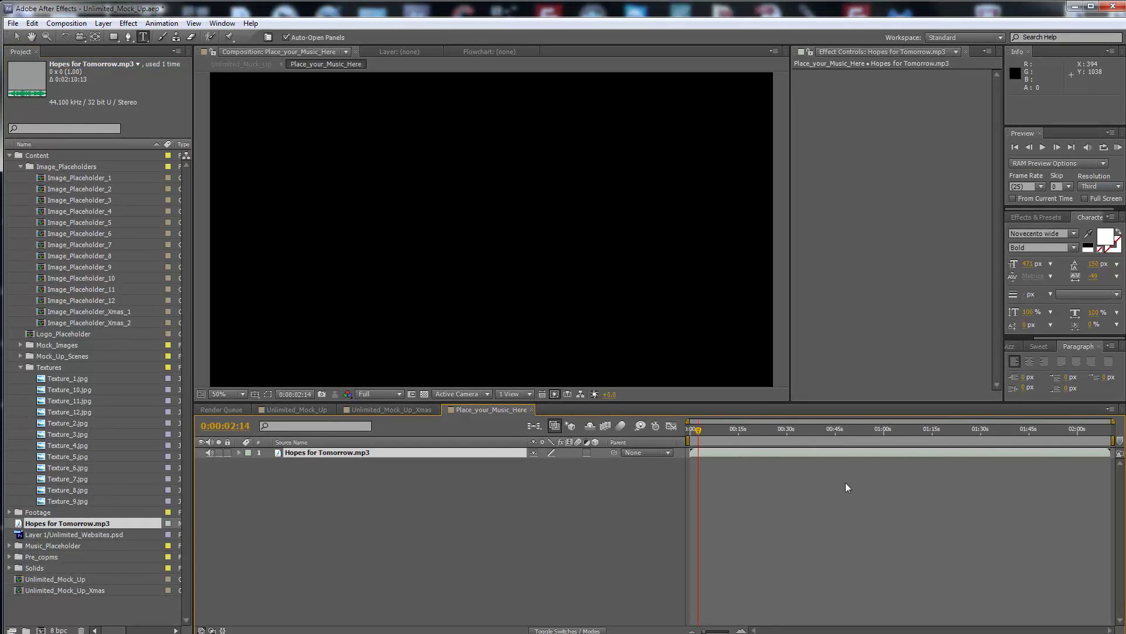
# Close the music comp and scrub Unlimited_Mock_Up to the closing Unlimited logo frame
pyautogui.click(532, 409)
pyautogui.click(295, 409)
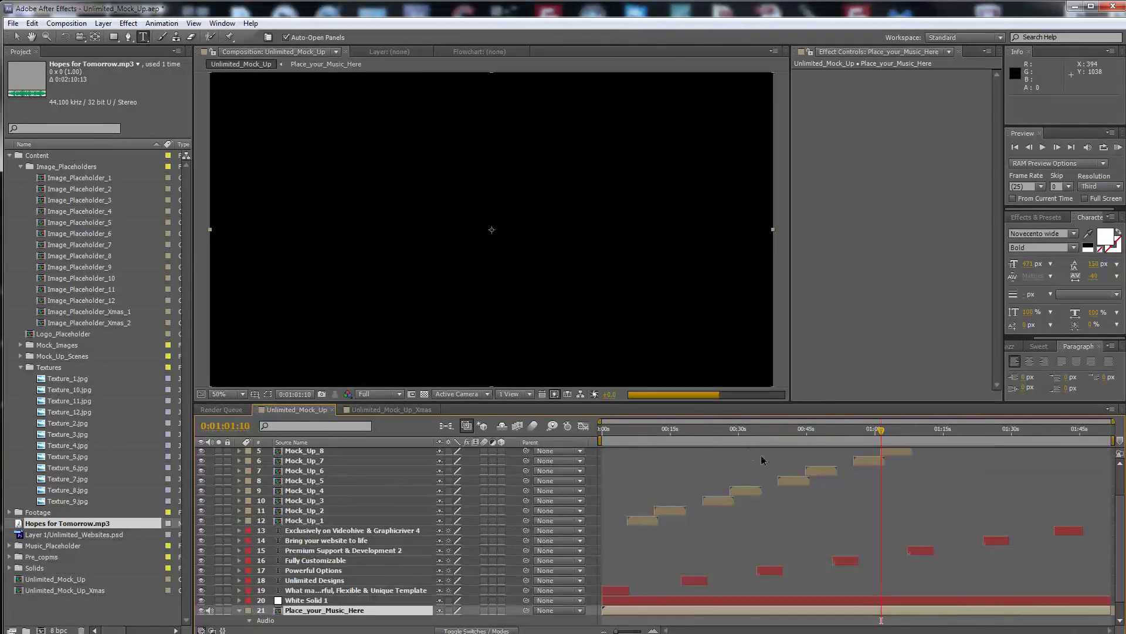
pyautogui.moveTo(742, 434); pyautogui.dragTo(783, 438)
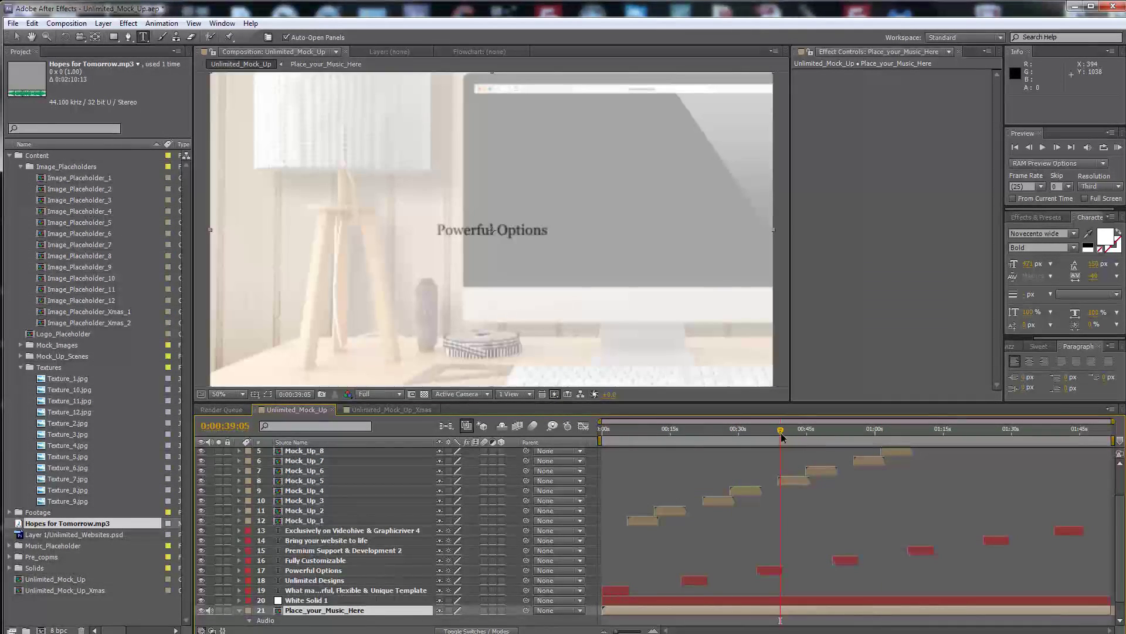
pyautogui.click(1092, 440)
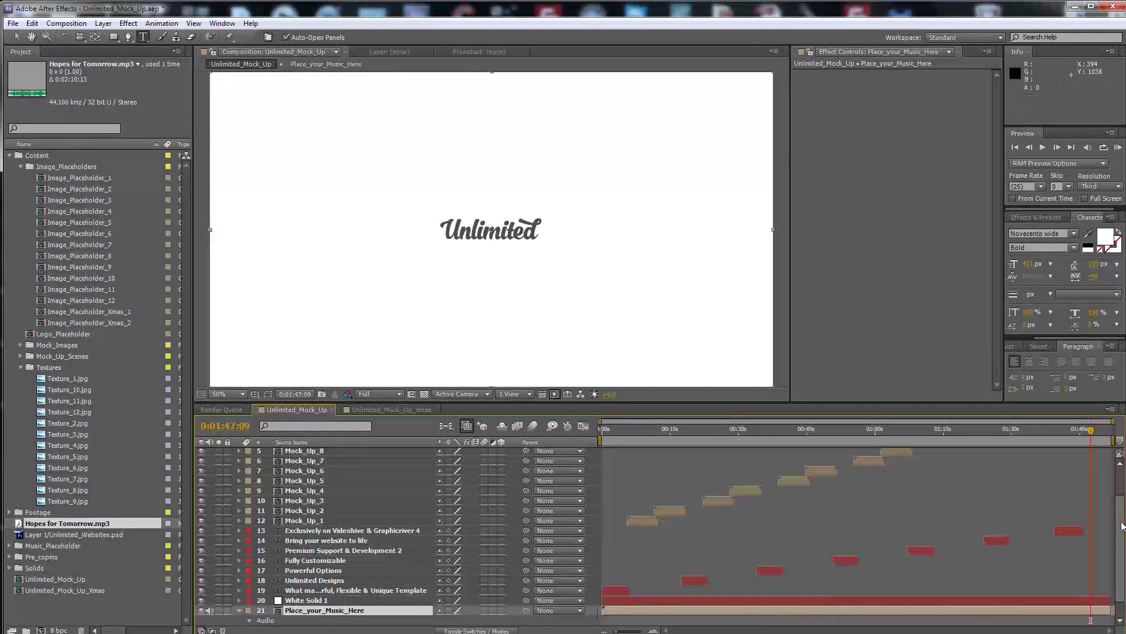
pyautogui.scroll(2, 1091, 528)
# Open Logo_Placeholder to check Unlimited_Logo.ai, collapse the Textures folder, and close it
pyautogui.click(1092, 453)
pyautogui.doubleClick(1092, 453)
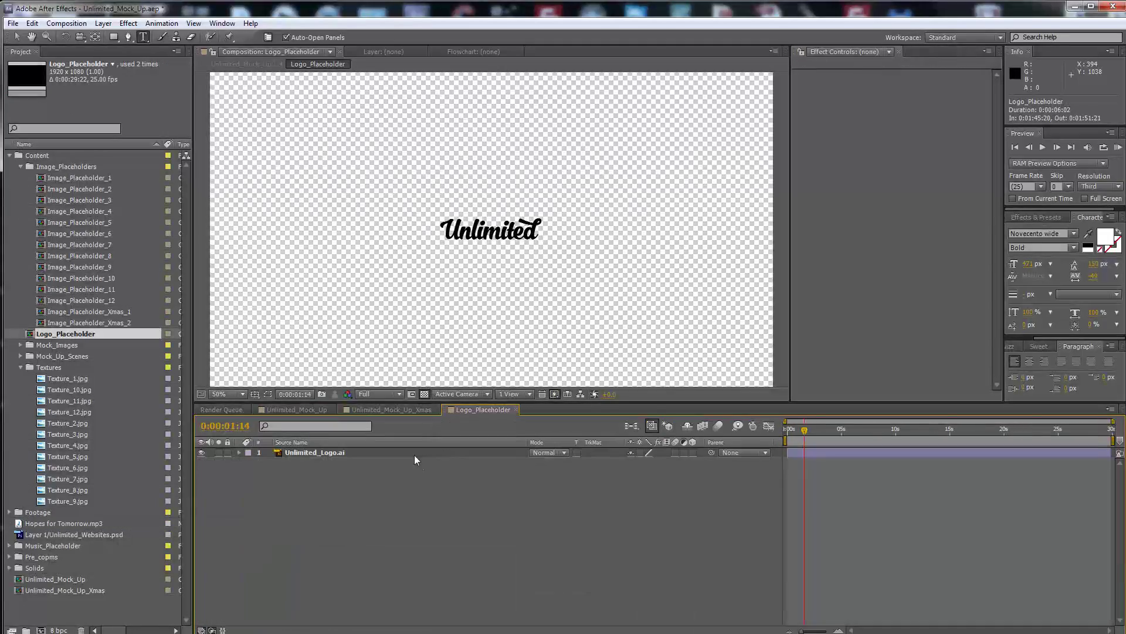
pyautogui.click(21, 367)
pyautogui.click(311, 453)
pyautogui.click(499, 432)
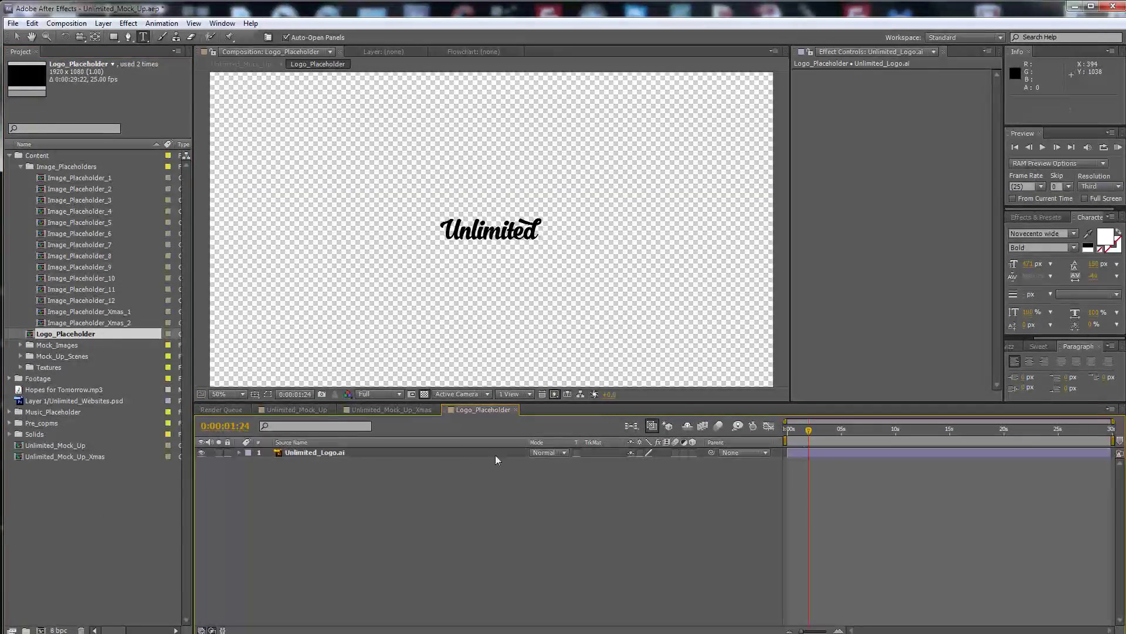
pyautogui.click(516, 410)
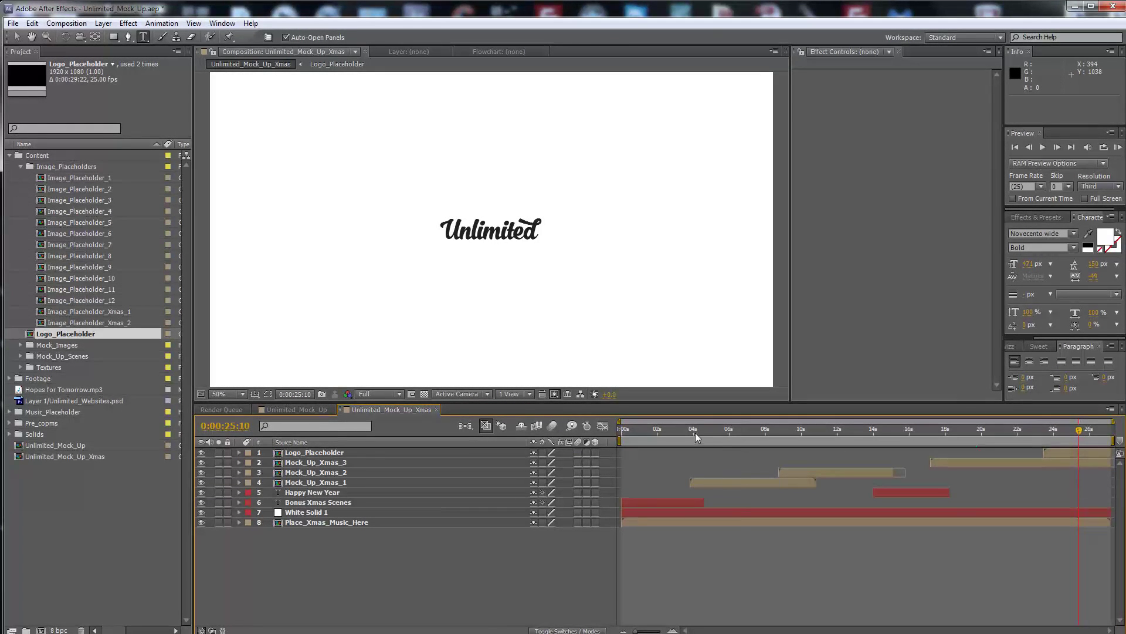
# Scrub Unlimited_Mock_Up_Xmas through its Christmas desk scenes
pyautogui.click(740, 432)
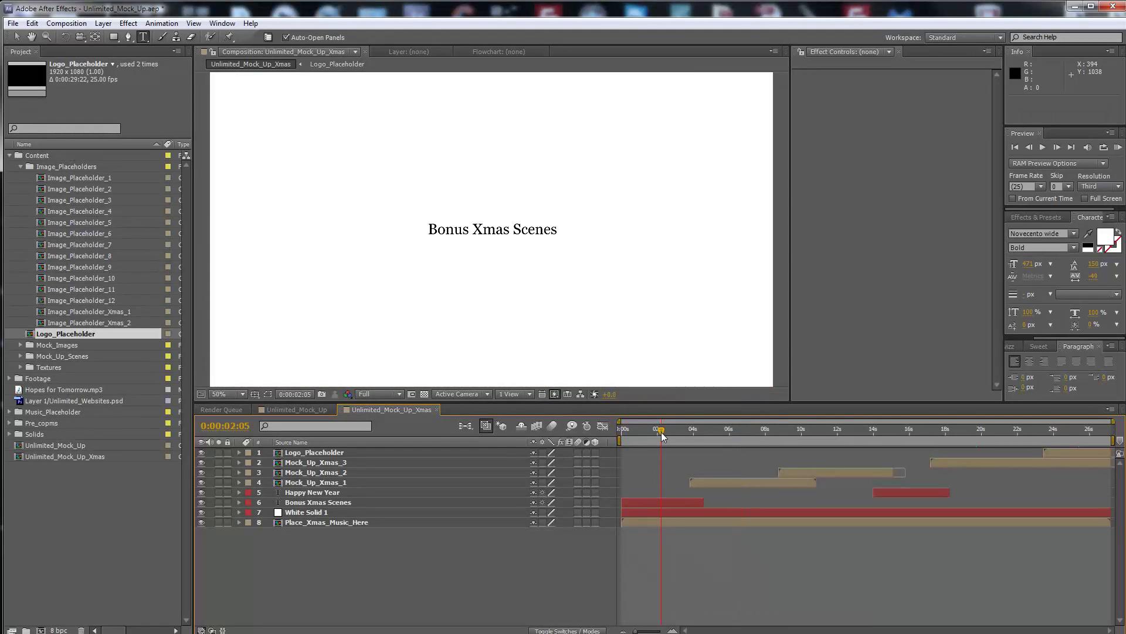
pyautogui.moveTo(741, 432); pyautogui.dragTo(750, 431)
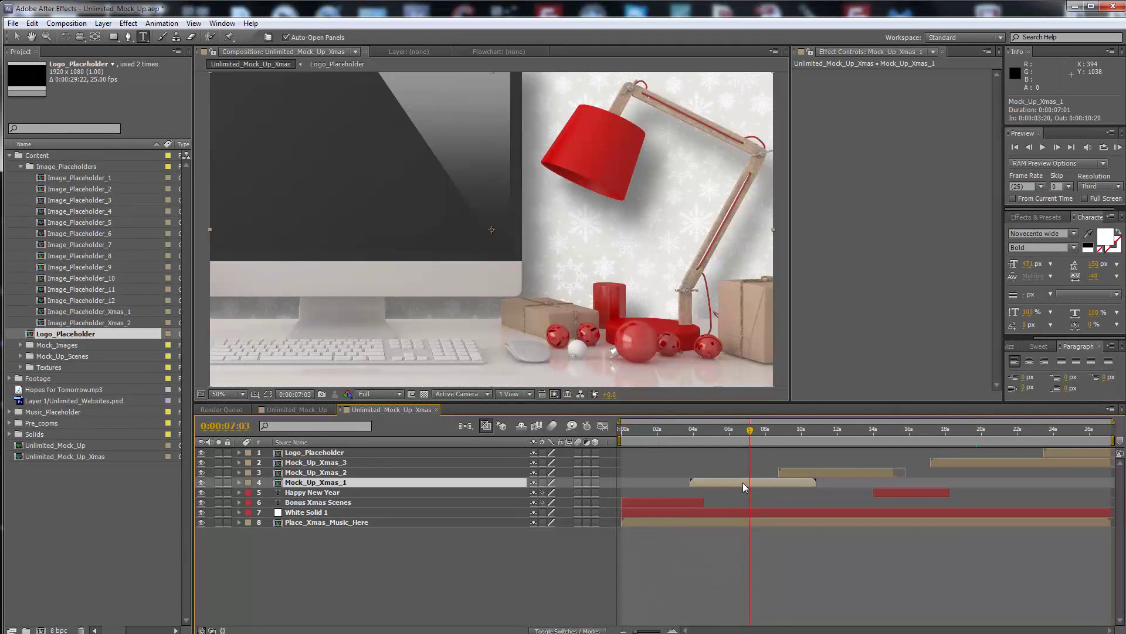
pyautogui.moveTo(836, 437); pyautogui.dragTo(995, 440)
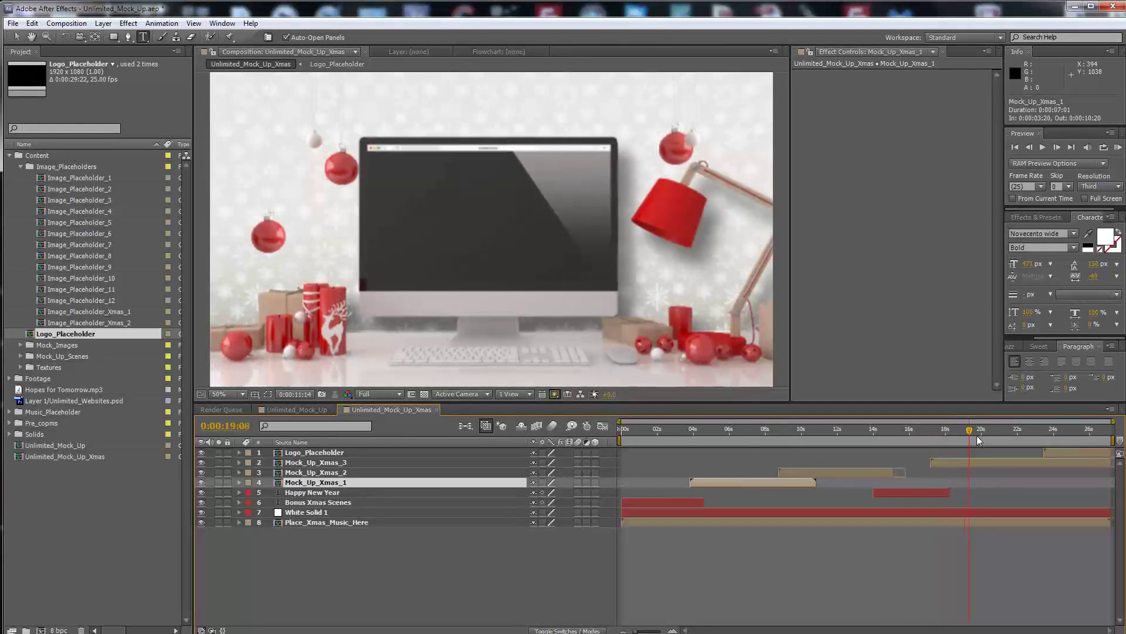
# Open Mock_Up_Xmas_3 and move the left hanging red balls toward the iMac
pyautogui.doubleClick(499, 462)
pyautogui.click(376, 462)
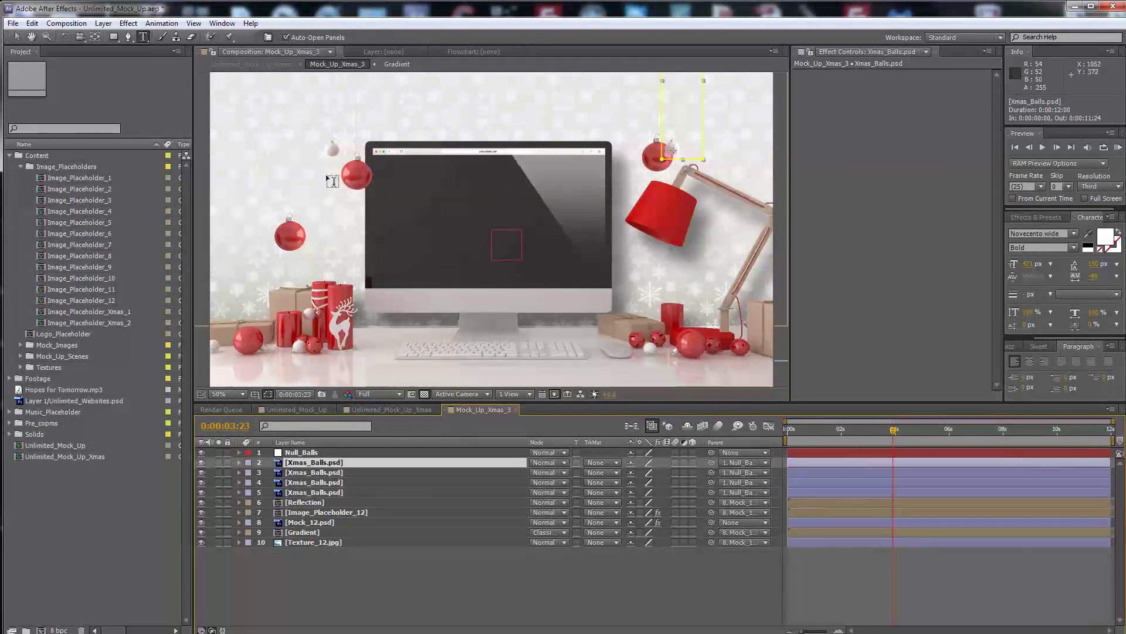
pyautogui.click(17, 37)
pyautogui.click(337, 473)
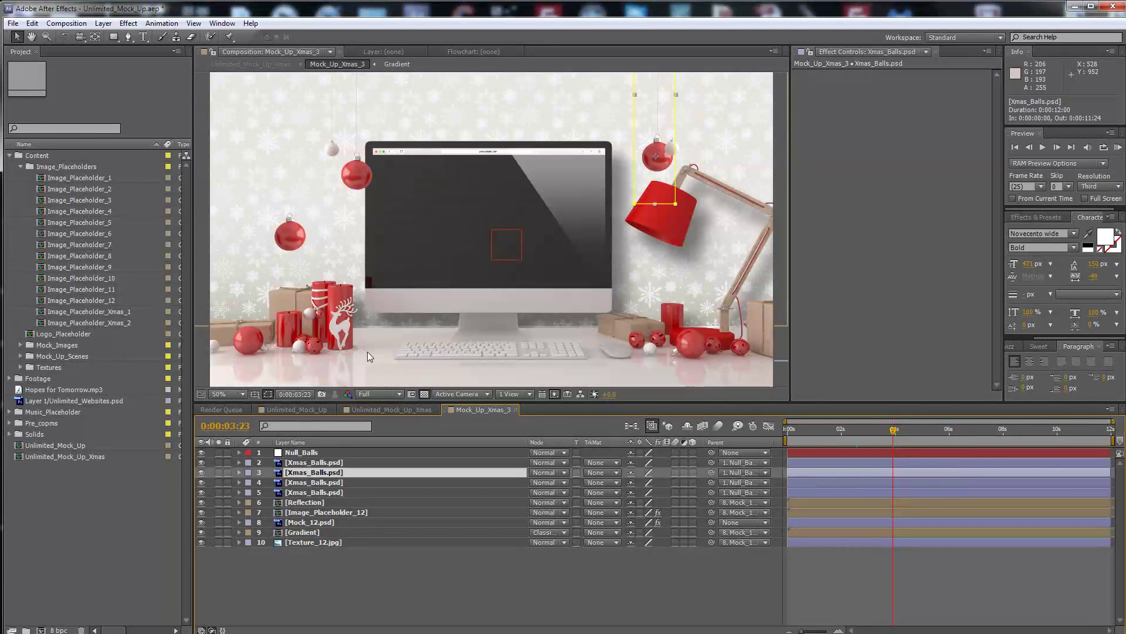
pyautogui.click(340, 482)
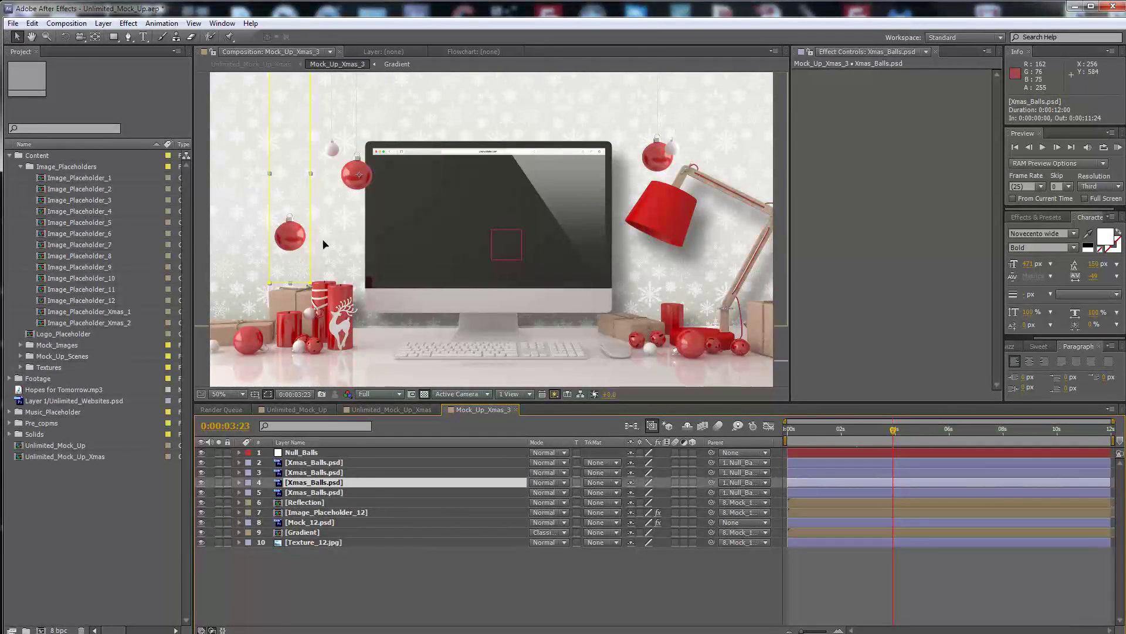
pyautogui.moveTo(287, 245); pyautogui.dragTo(332, 240)
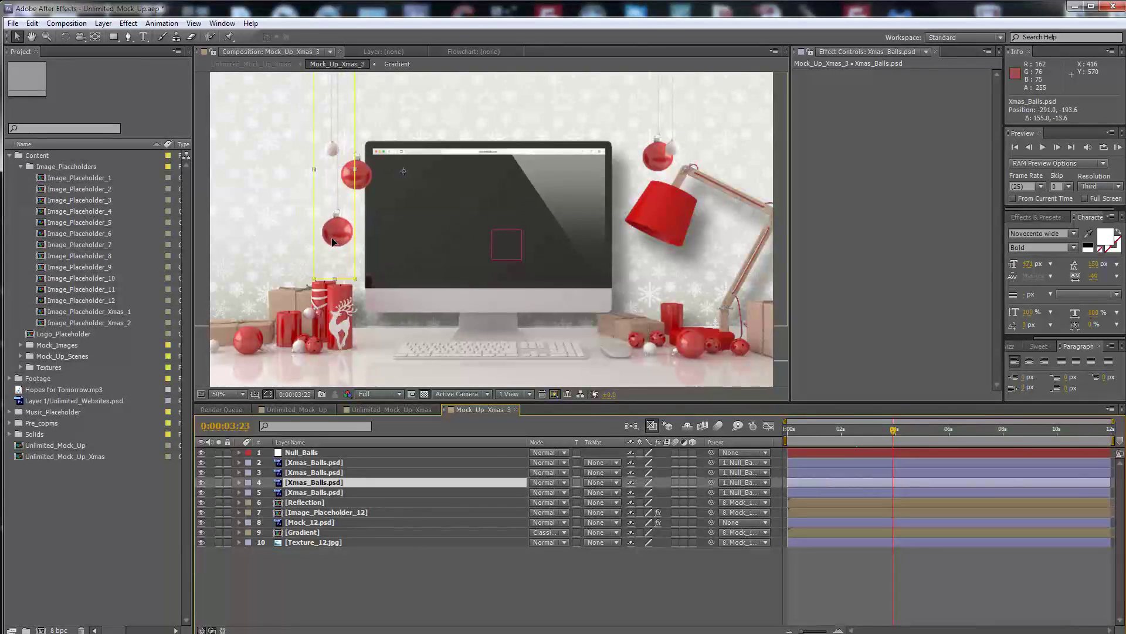
pyautogui.moveTo(333, 241); pyautogui.dragTo(345, 235)
# Nudge another hanging ball slightly left, then close the Mock_Up_Xmas_3 precomp
pyautogui.click(314, 463)
pyautogui.press('F2')
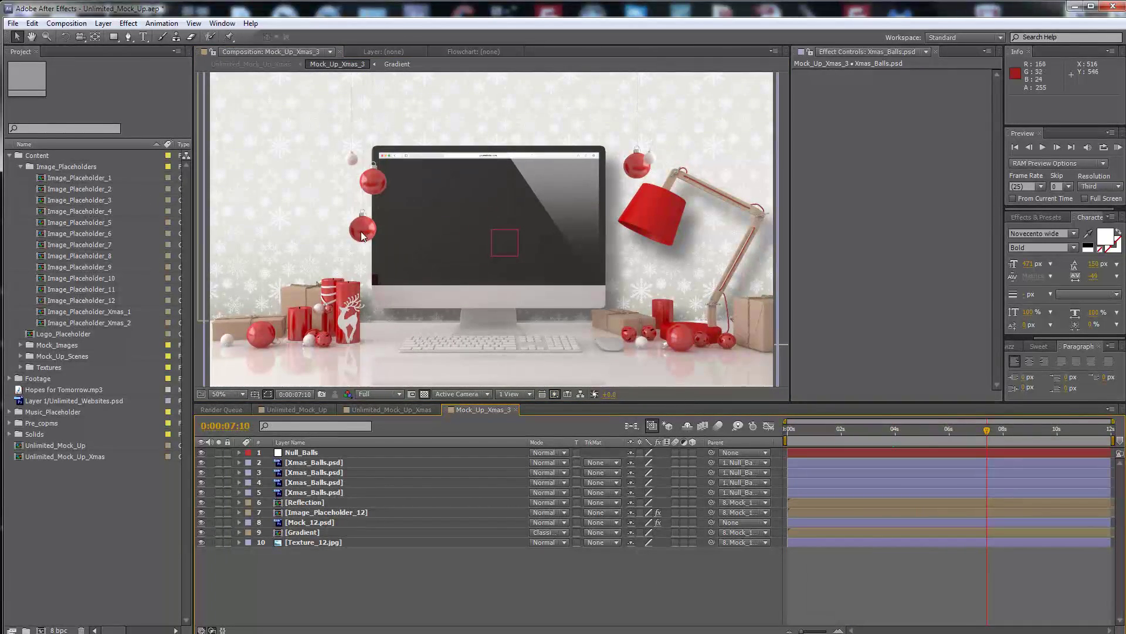
pyautogui.moveTo(364, 230); pyautogui.dragTo(338, 232)
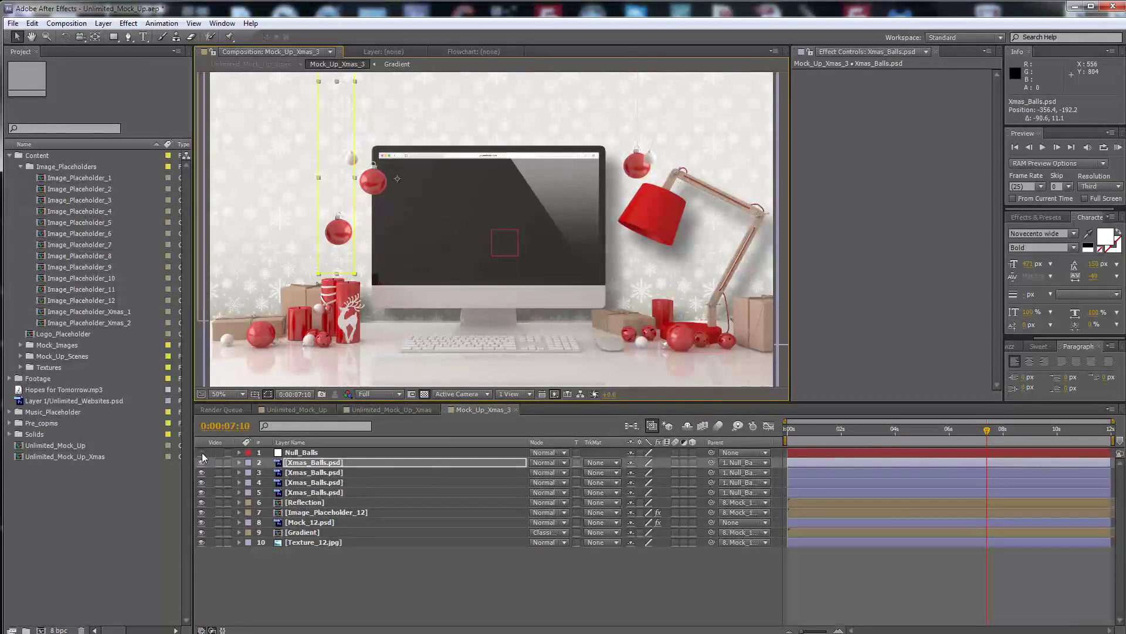
pyautogui.click(362, 577)
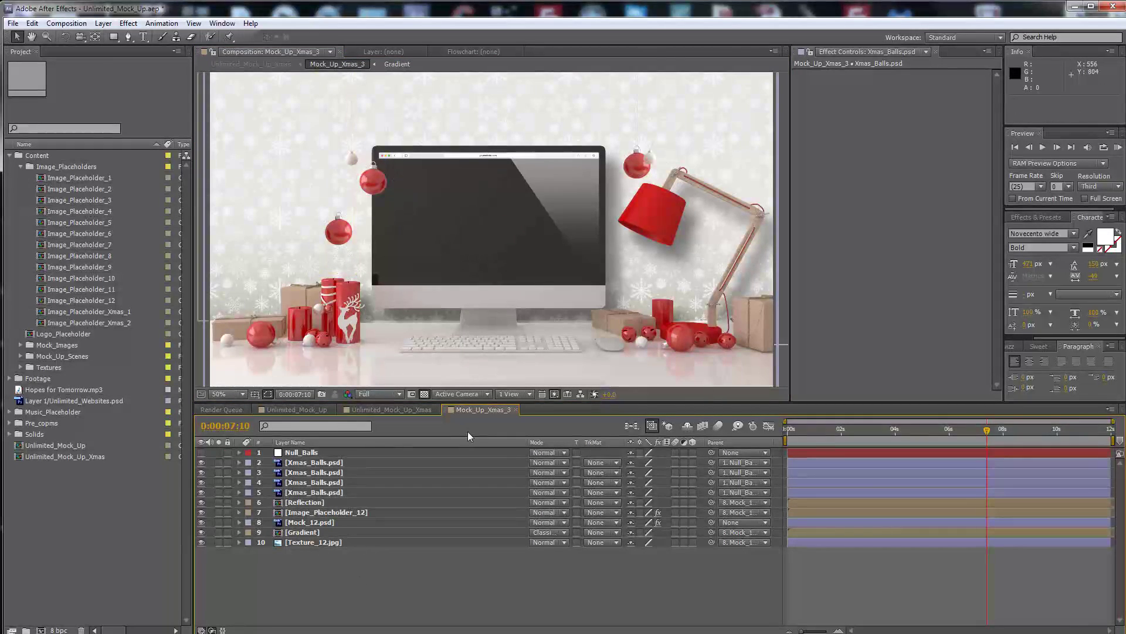
pyautogui.click(516, 409)
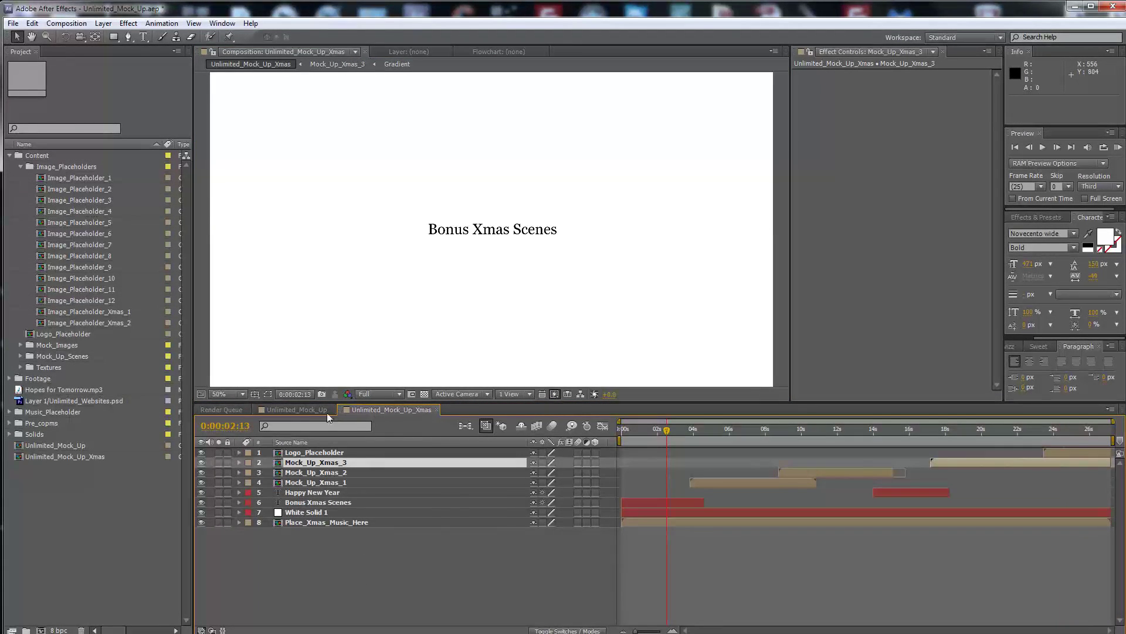
# Open the Mock_Up_1 precomp from the Unlimited_Mock_Up composition's first scene
pyautogui.click(296, 410)
pyautogui.moveTo(709, 439); pyautogui.dragTo(646, 438)
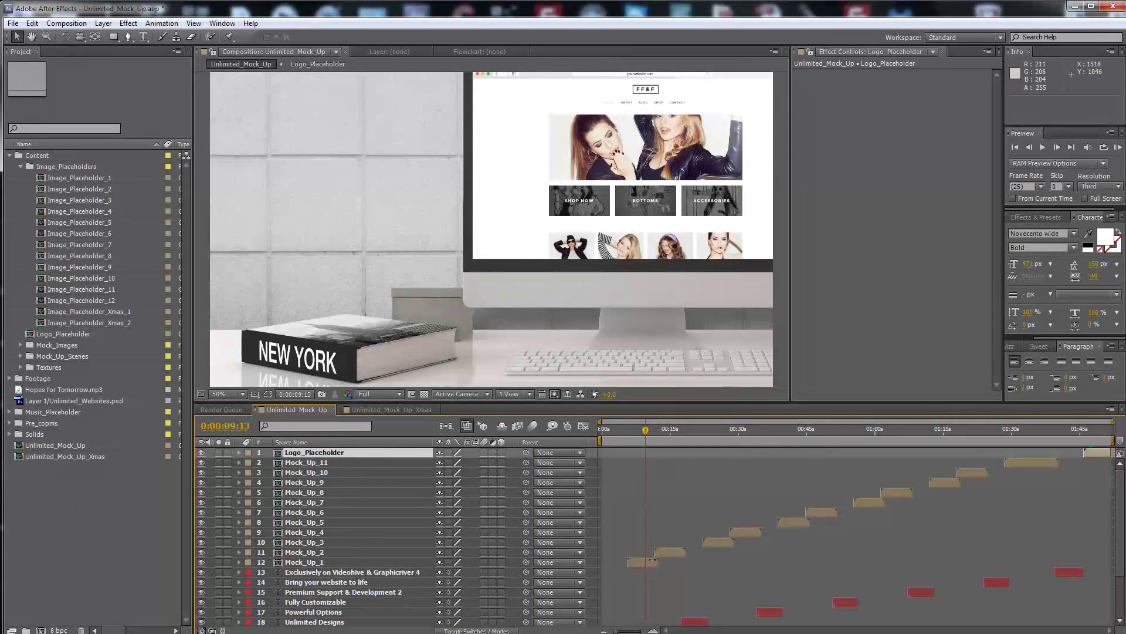
pyautogui.click(641, 563)
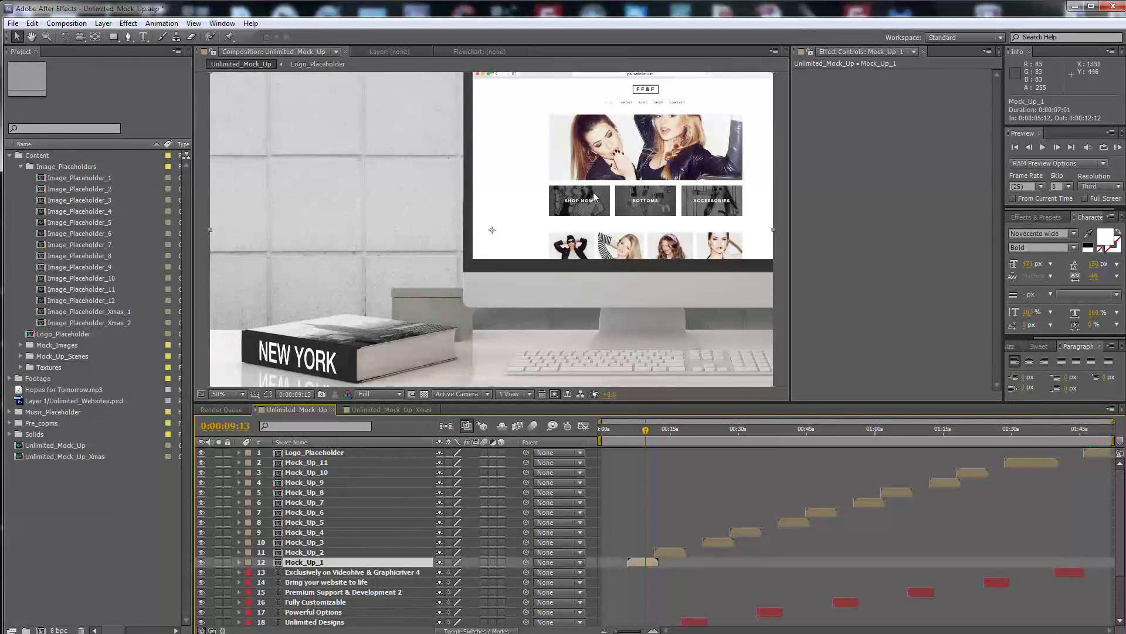
pyautogui.doubleClick(639, 560)
# Select the Image_Placeholder_1 layer and preview the Mock_Up_1 animation from about one second
pyautogui.click(332, 491)
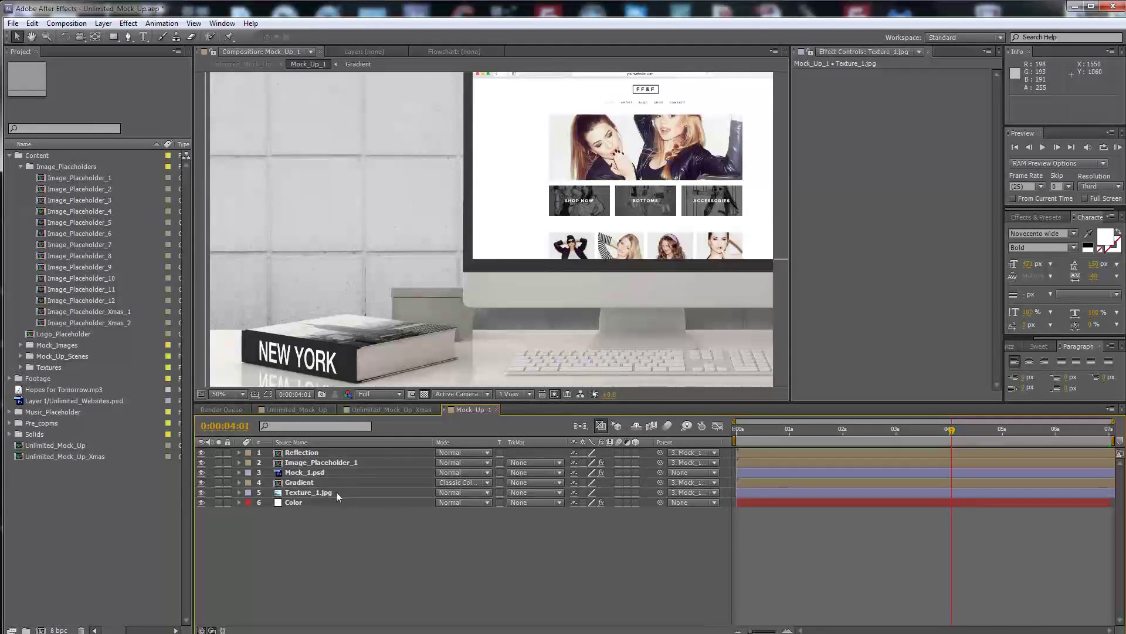
pyautogui.click(317, 473)
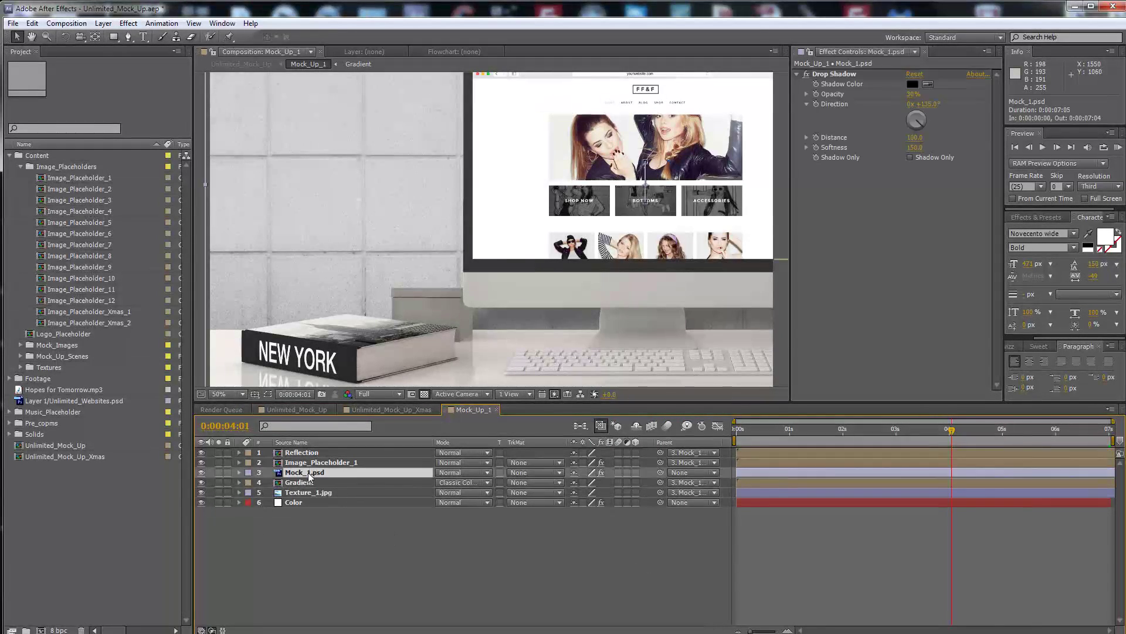
pyautogui.click(794, 440)
pyautogui.press('space')
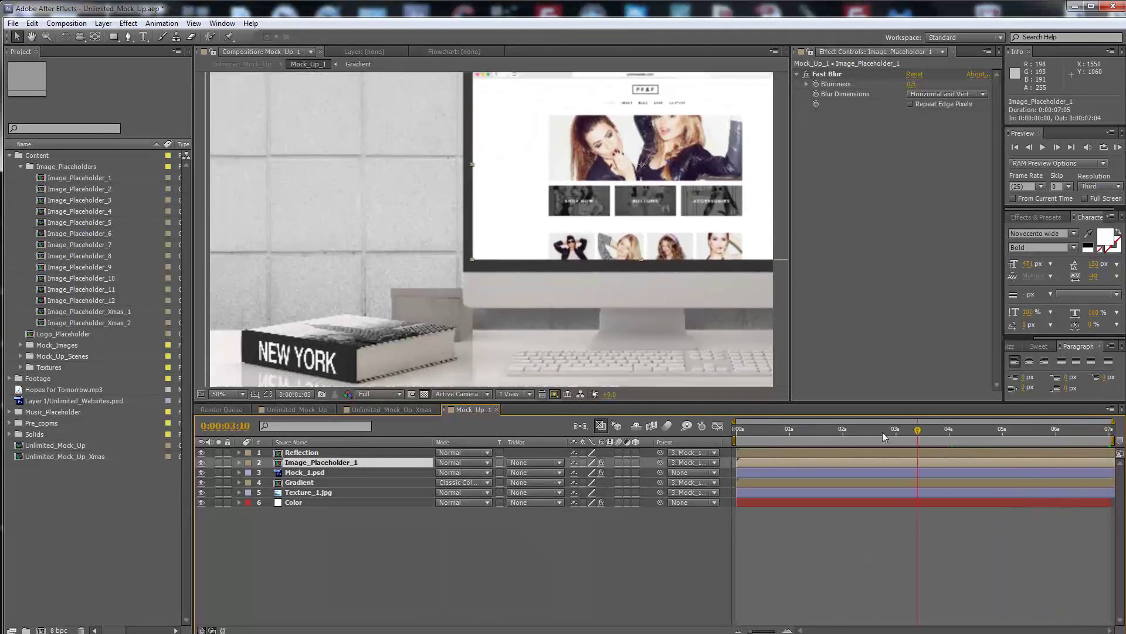
pyautogui.click(862, 432)
# Open Image_Placeholder_1 and inspect the FF&F website screenshot at a later frame
pyautogui.doubleClick(322, 463)
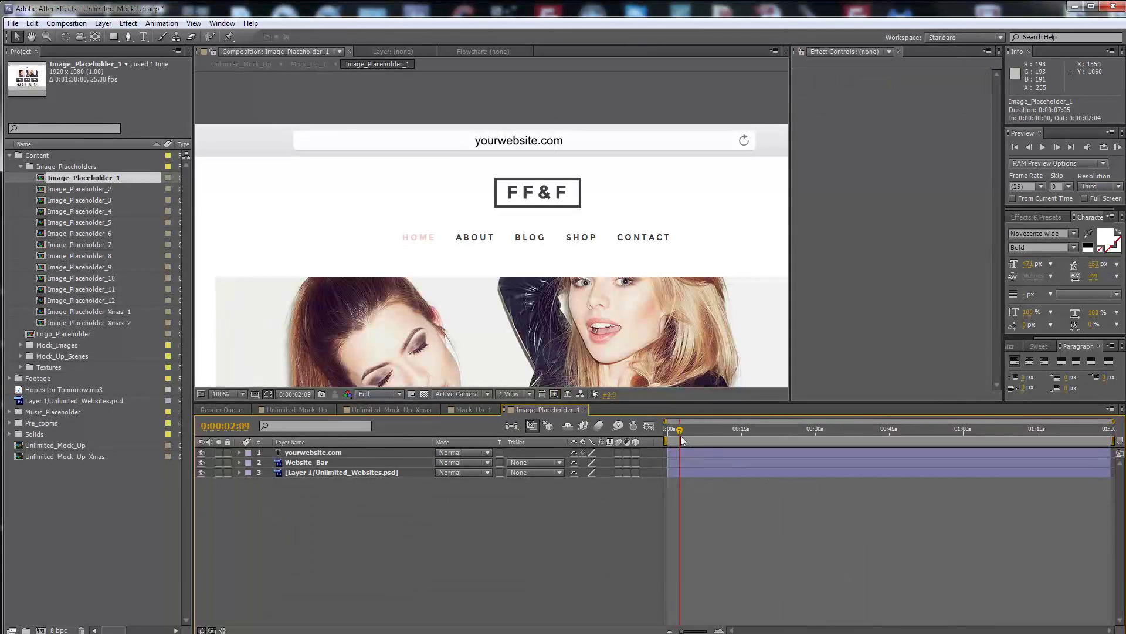
pyautogui.moveTo(683, 440); pyautogui.dragTo(791, 440)
pyautogui.scroll(-2, 627, 344)
pyautogui.moveTo(627, 343)
pyautogui.mouseDown()
pyautogui.moveTo(571, 249)
pyautogui.moveTo(588, 233)
pyautogui.mouseUp()
pyautogui.press('v')
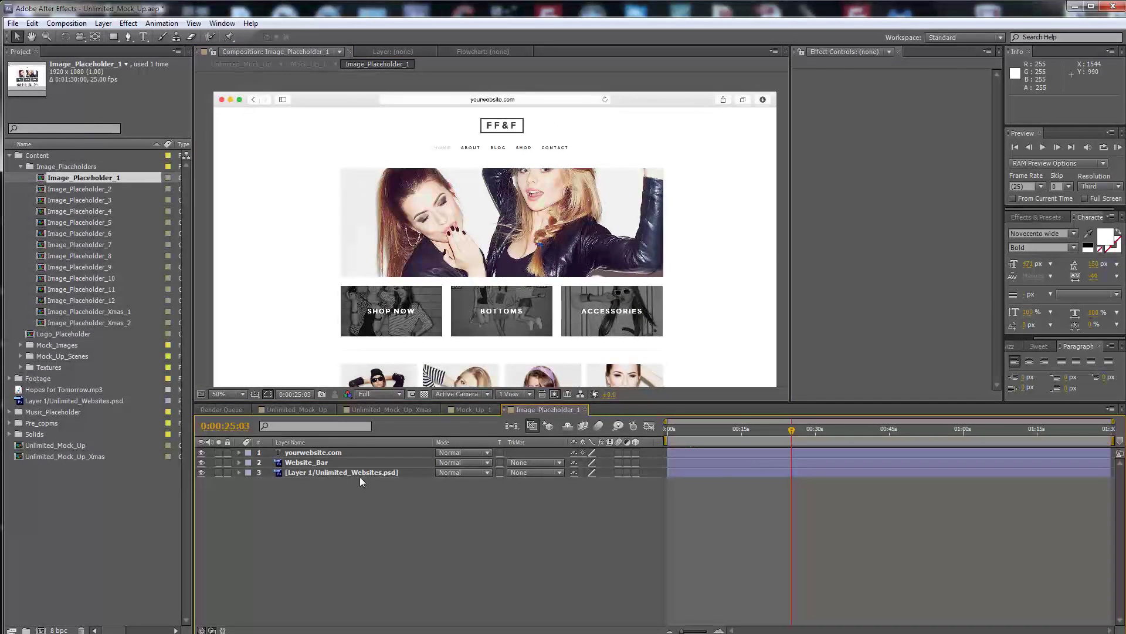
pyautogui.click(361, 473)
pyautogui.click(487, 394)
pyautogui.press('h')
pyautogui.press('v')
pyautogui.moveTo(536, 289); pyautogui.dragTo(520, 236)
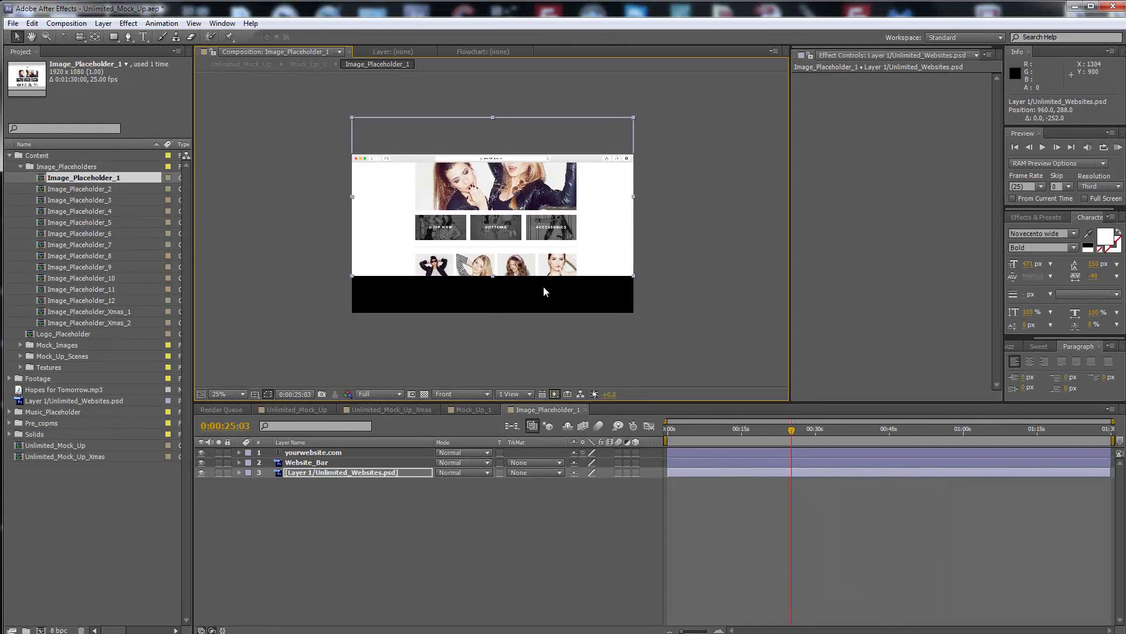
# Undo the accidental website layer move and return to Mock_Up_1 near its start
pyautogui.hotkey('ctrl', 'z')
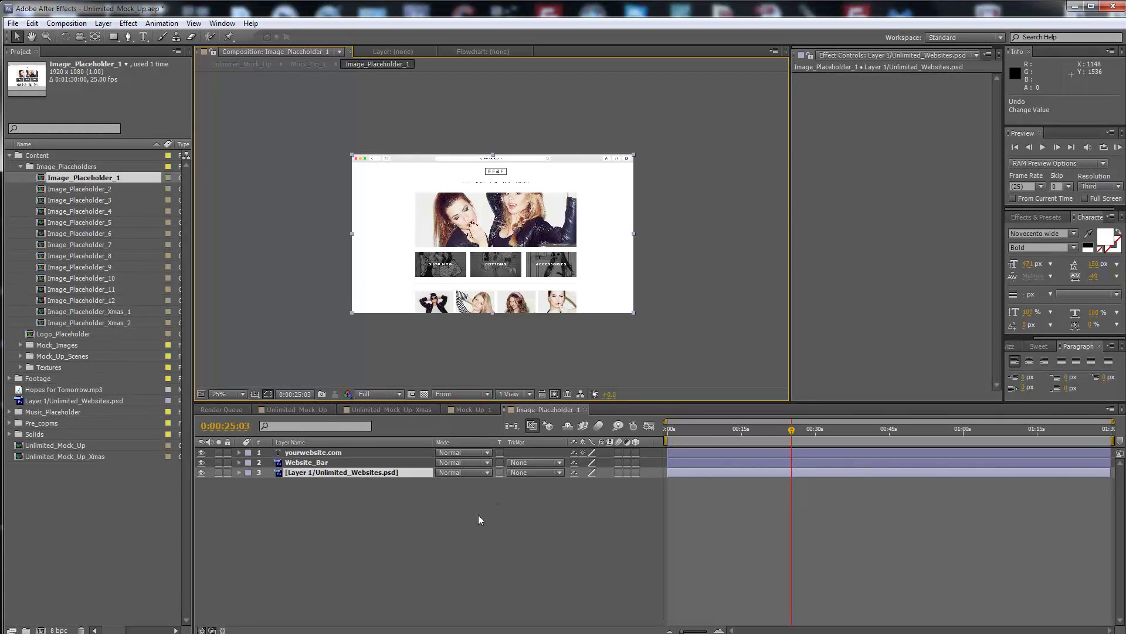
pyautogui.click(362, 503)
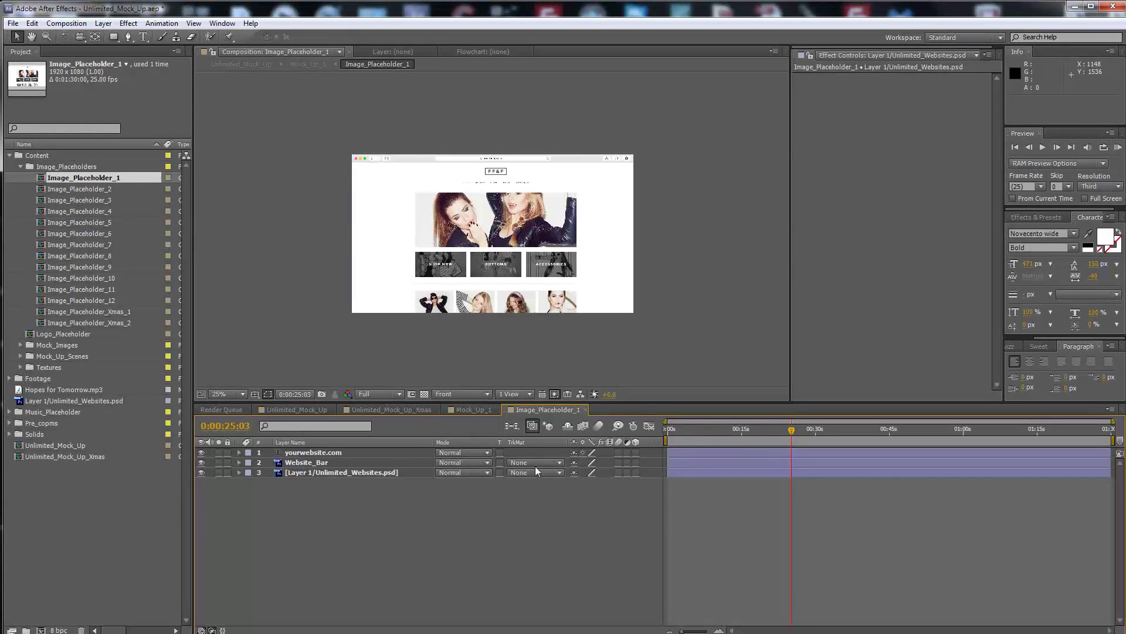
pyautogui.click(586, 409)
pyautogui.click(780, 435)
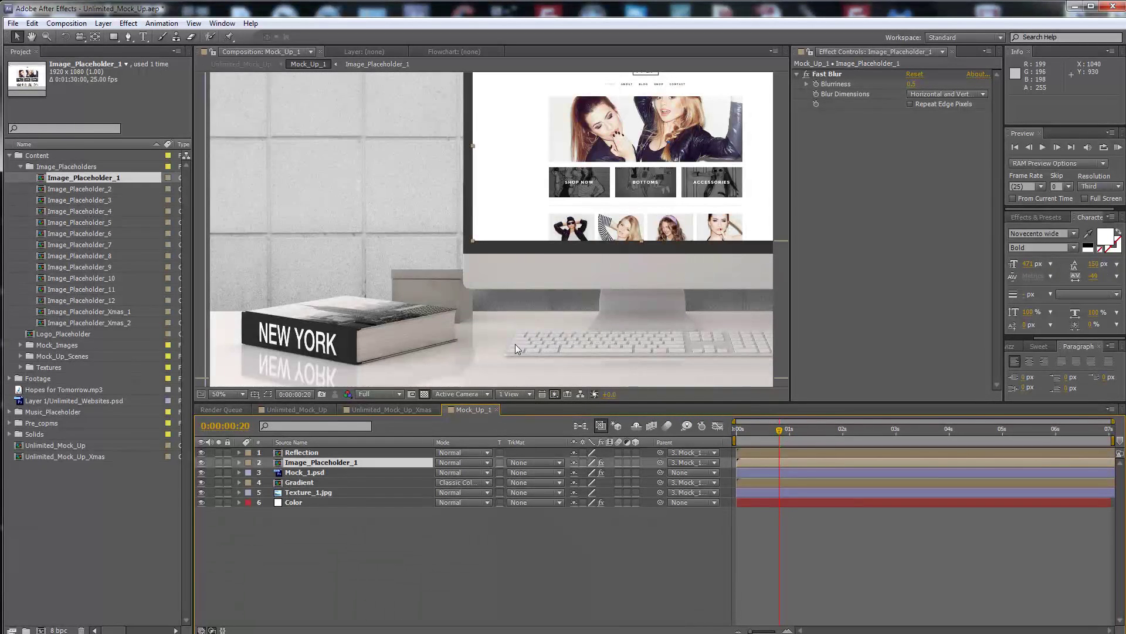
# Close Mock_Up_1 and scrub Unlimited_Mock_Up to the iMac desk scene at about 1:33
pyautogui.click(496, 410)
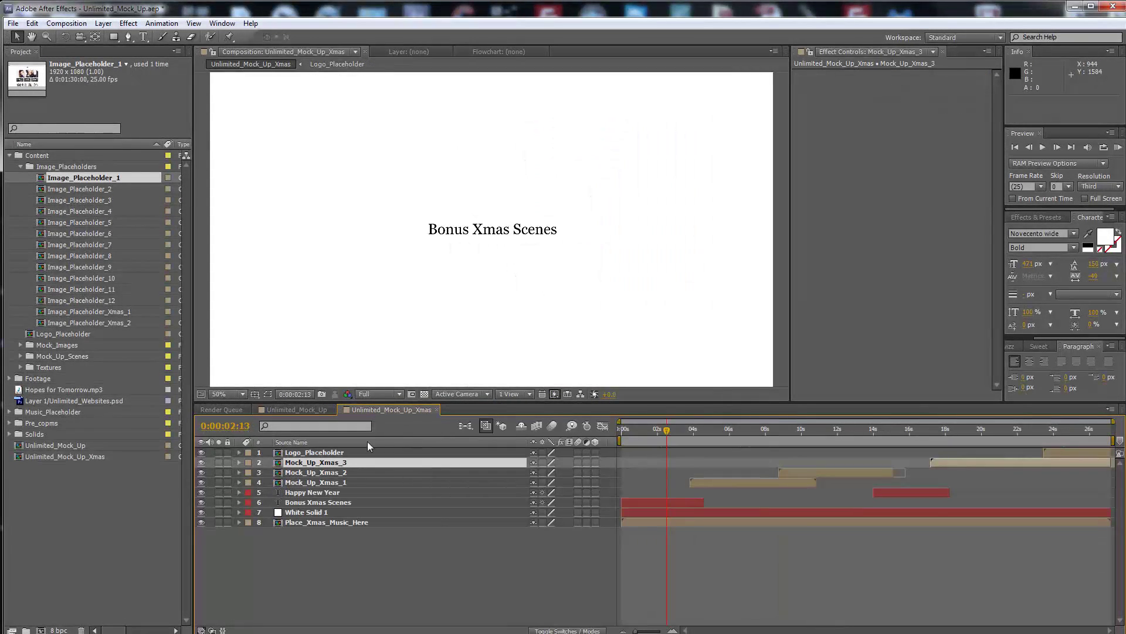
pyautogui.click(297, 409)
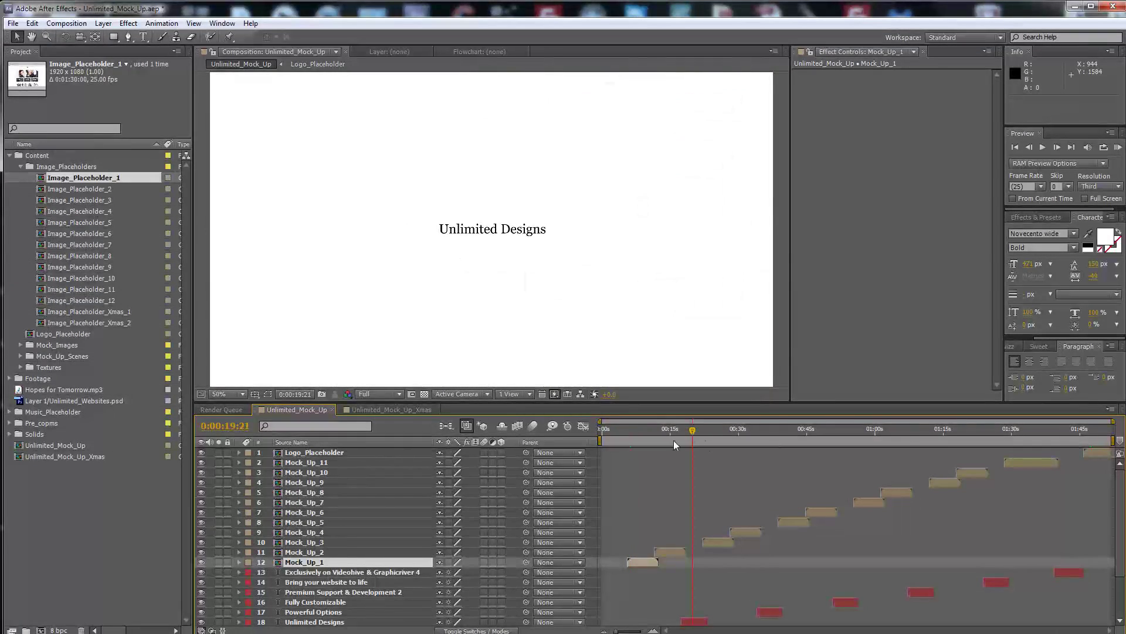
pyautogui.click(1012, 434)
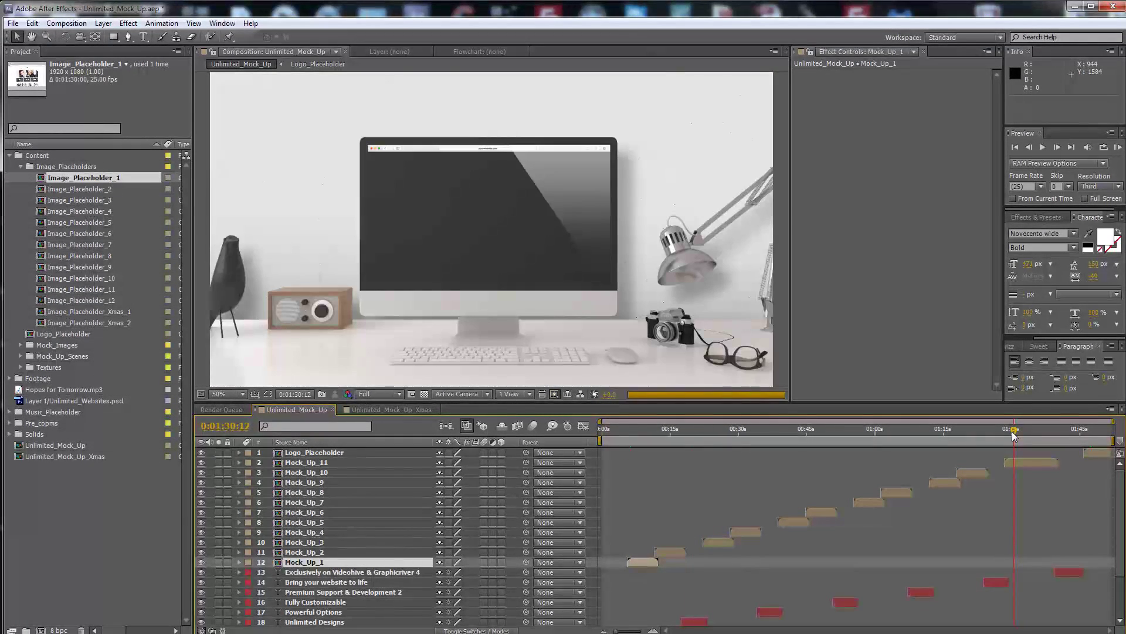
pyautogui.moveTo(1014, 434); pyautogui.dragTo(1027, 439)
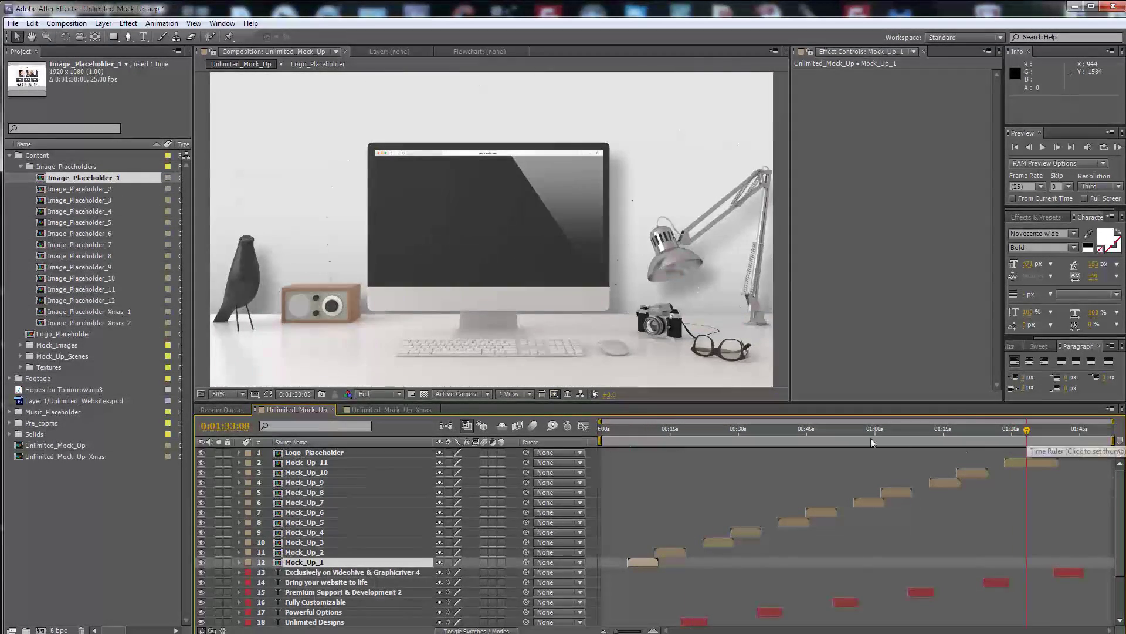
pyautogui.click(674, 481)
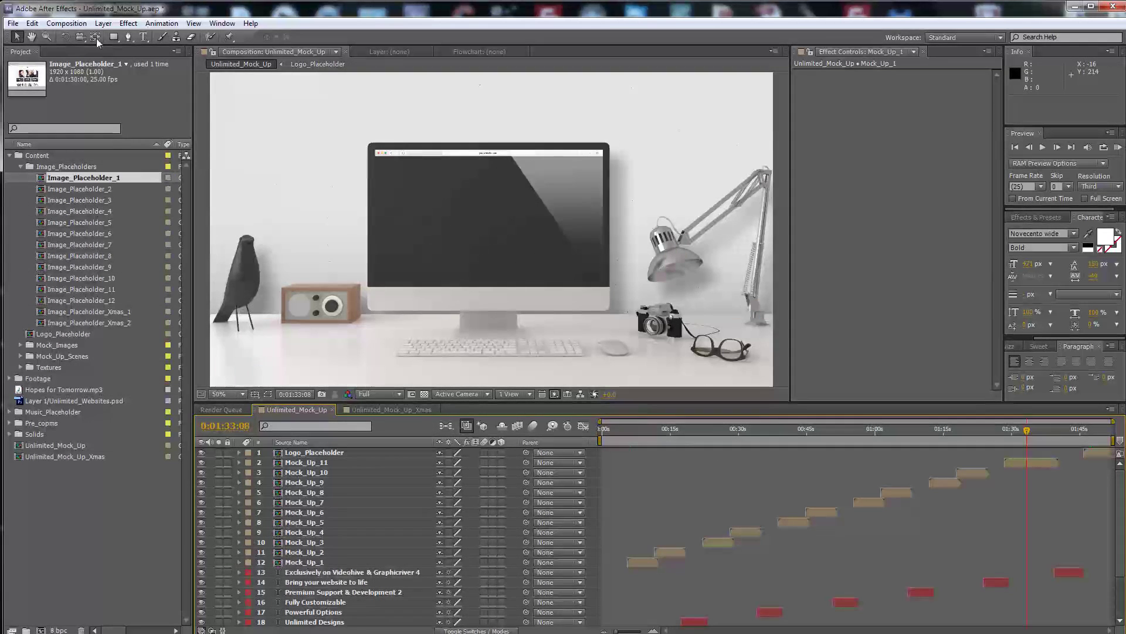
# Add Unlimited_Mock_Up to the Render Queue with QuickTime output and audio included
pyautogui.click(66, 23)
pyautogui.click(52, 110)
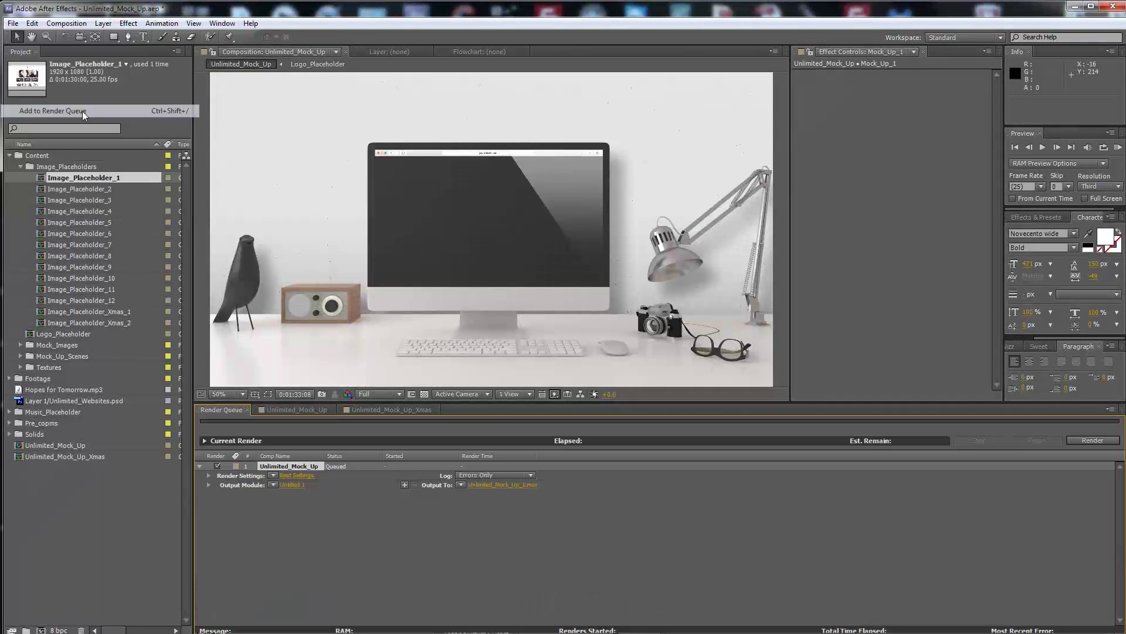
pyautogui.click(294, 484)
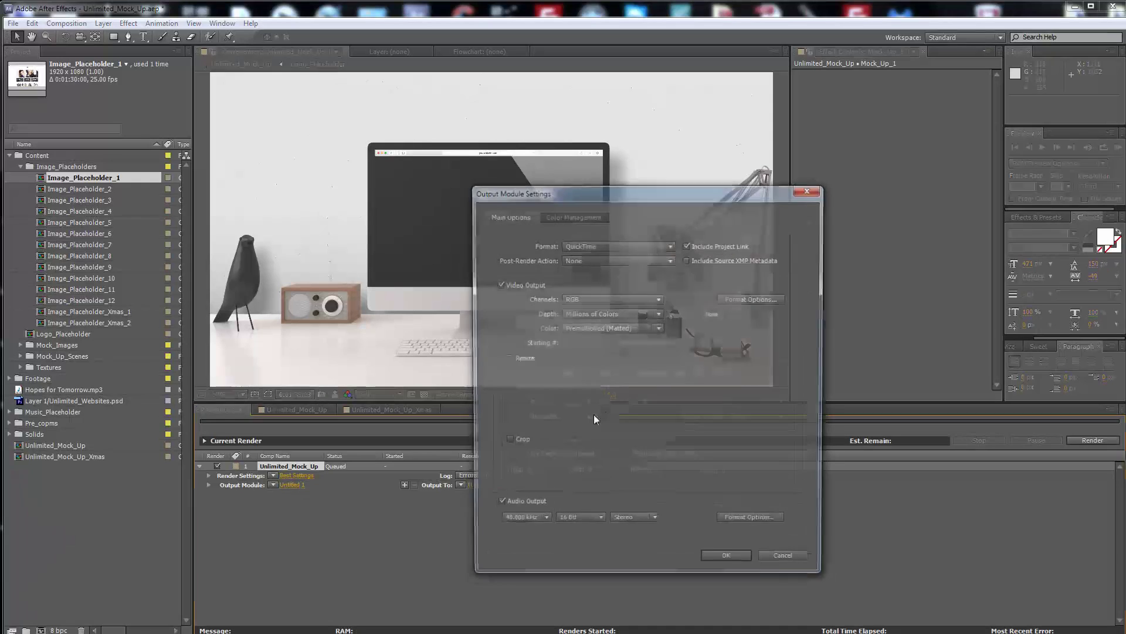
pyautogui.click(600, 241)
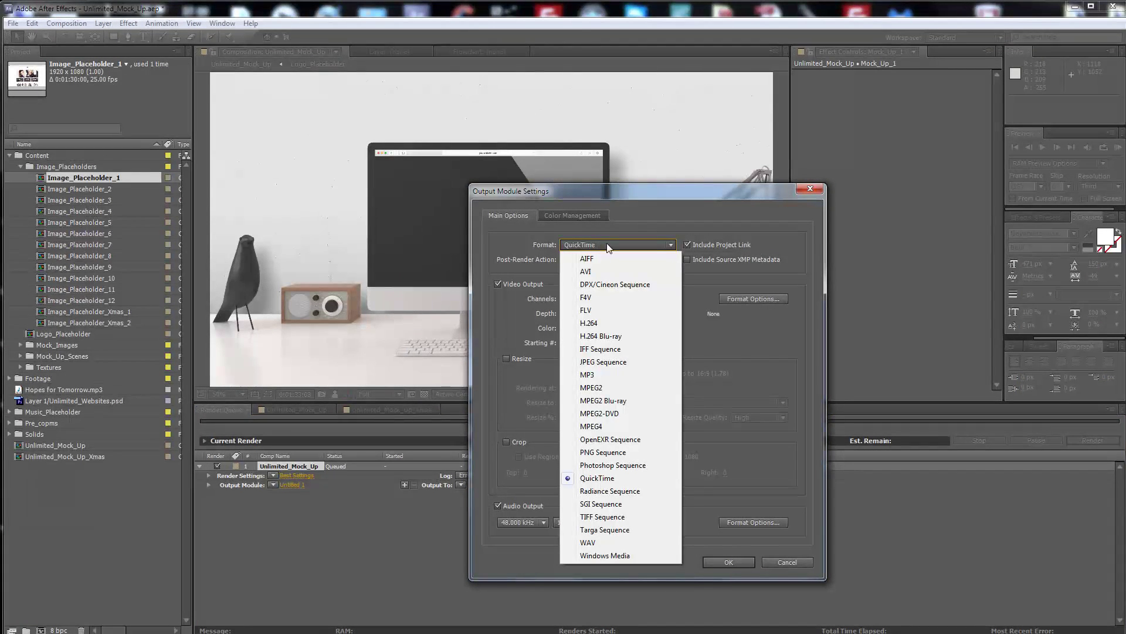
pyautogui.click(607, 243)
pyautogui.click(515, 505)
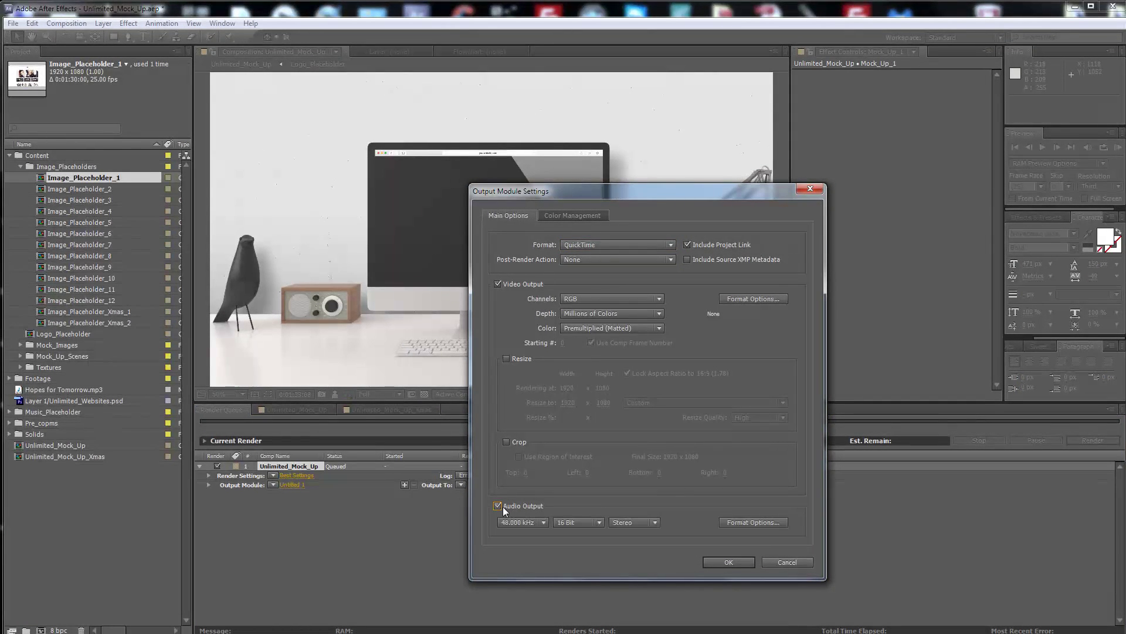
# Set the QuickTime video codec to Photo - JPEG and confirm the output settings
pyautogui.click(739, 299)
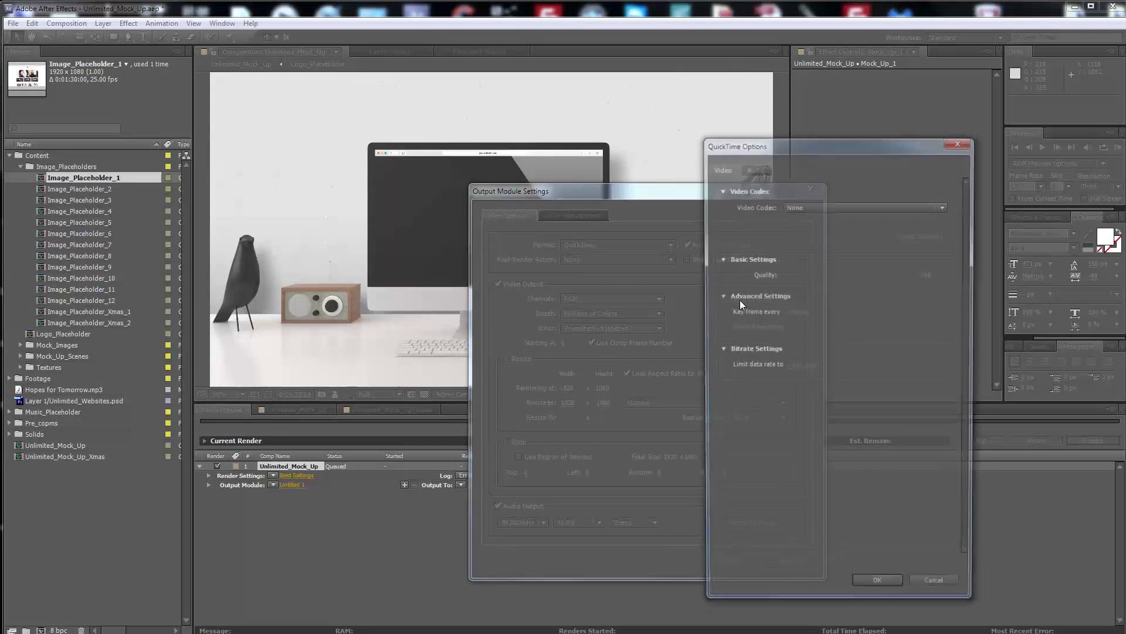
pyautogui.click(813, 207)
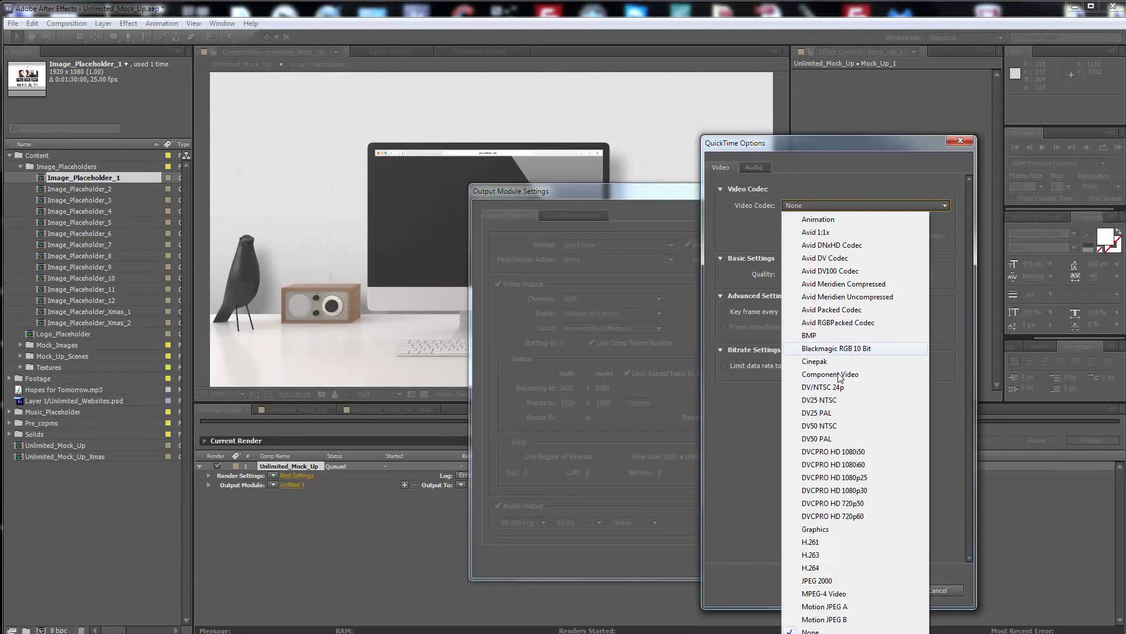
pyautogui.click(822, 567)
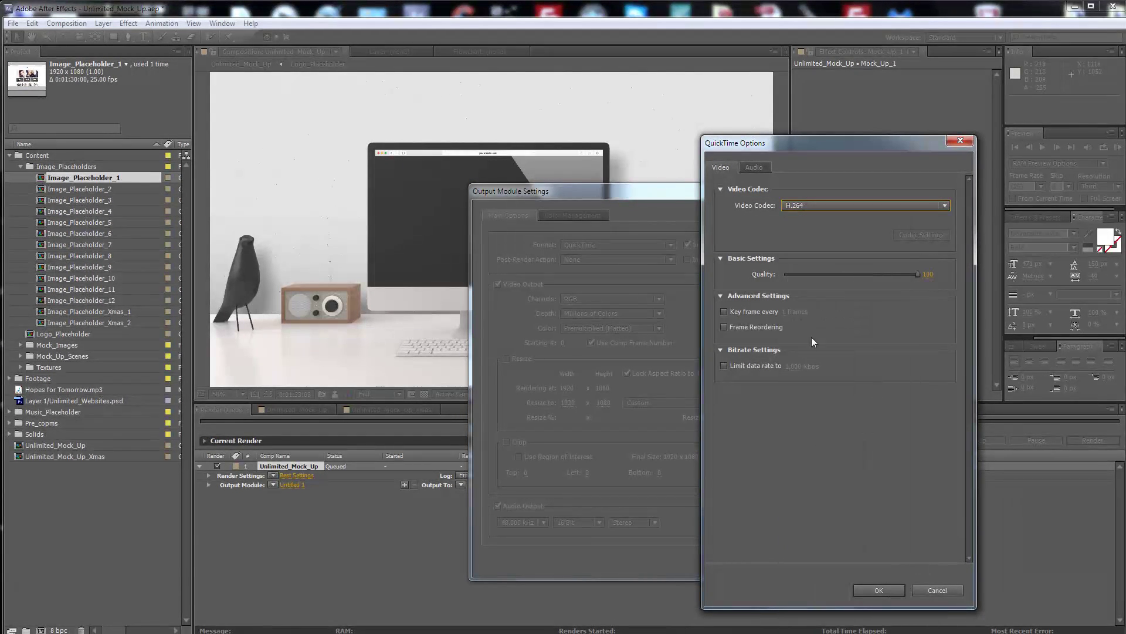
pyautogui.click(829, 201)
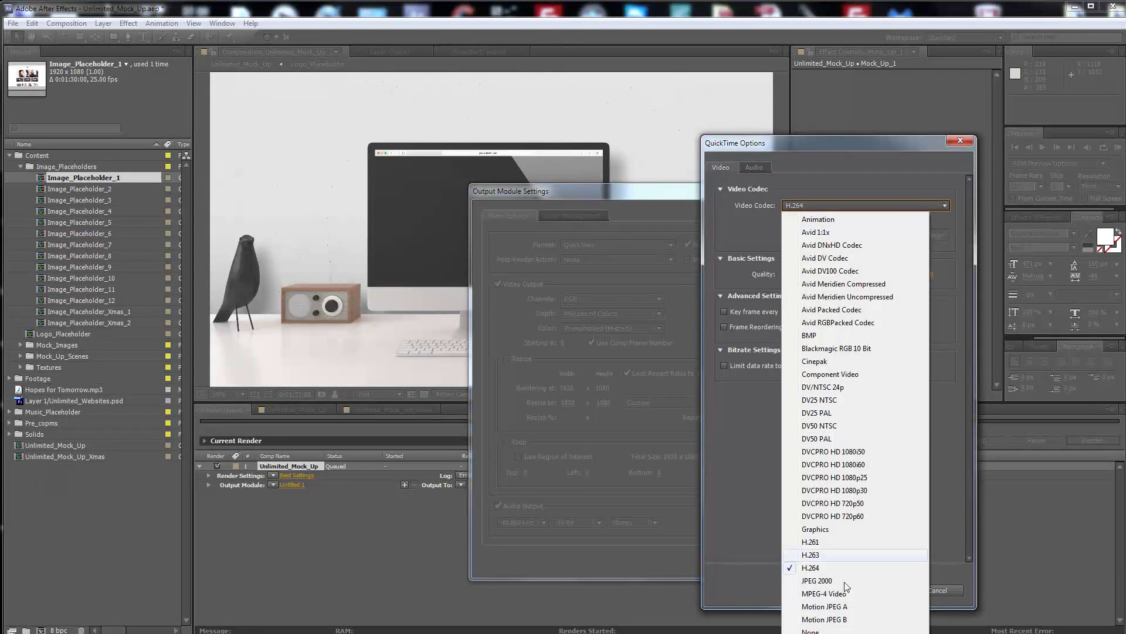
pyautogui.click(833, 442)
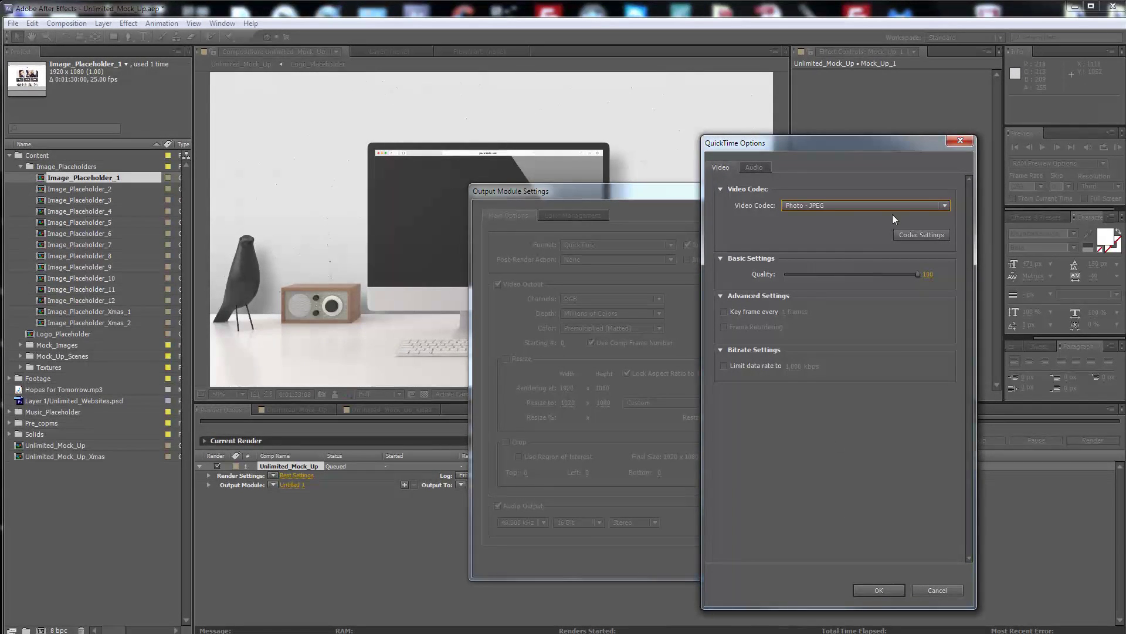
pyautogui.click(879, 590)
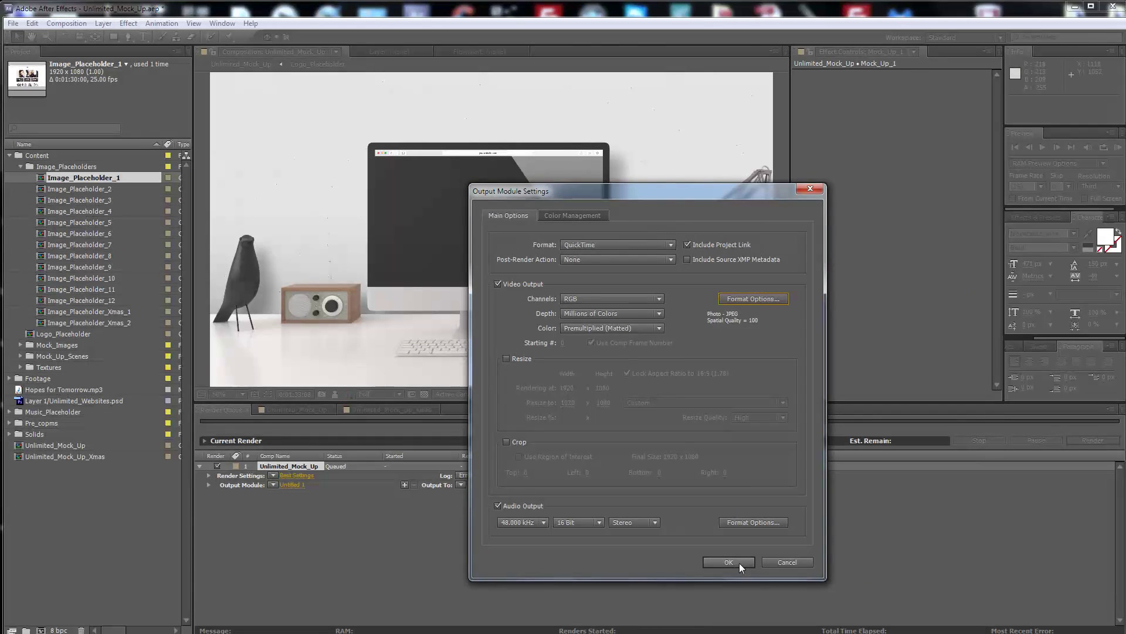
pyautogui.click(729, 562)
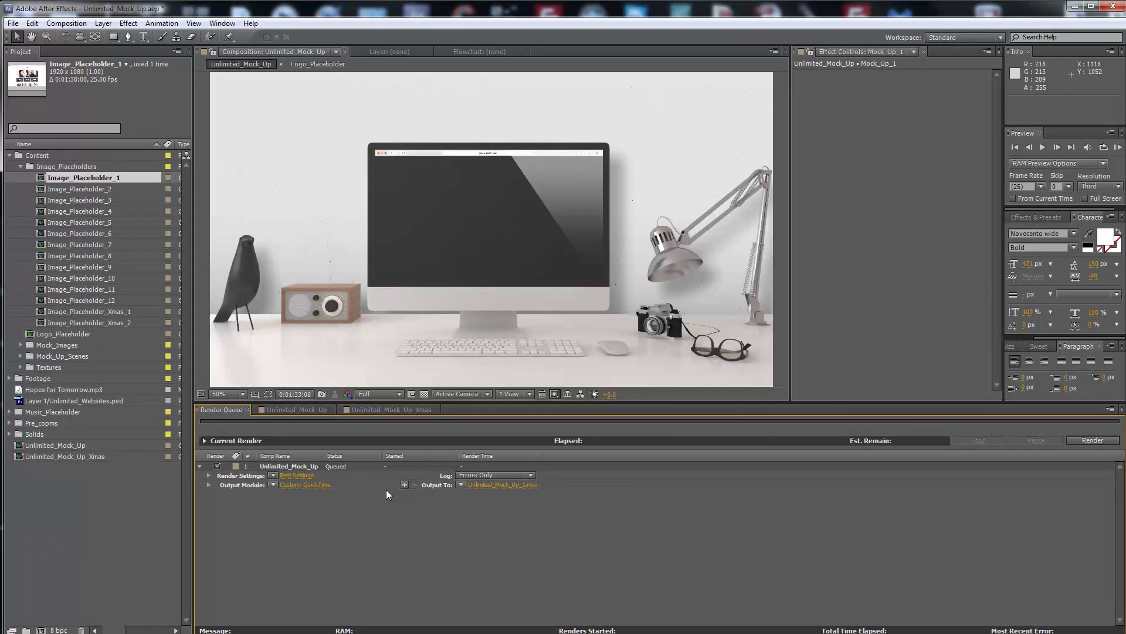
# Move the Unlimited_Mock_Up timeline to 0:00:30:17, the yellow-lamp and wooden A scene
pyautogui.click(311, 411)
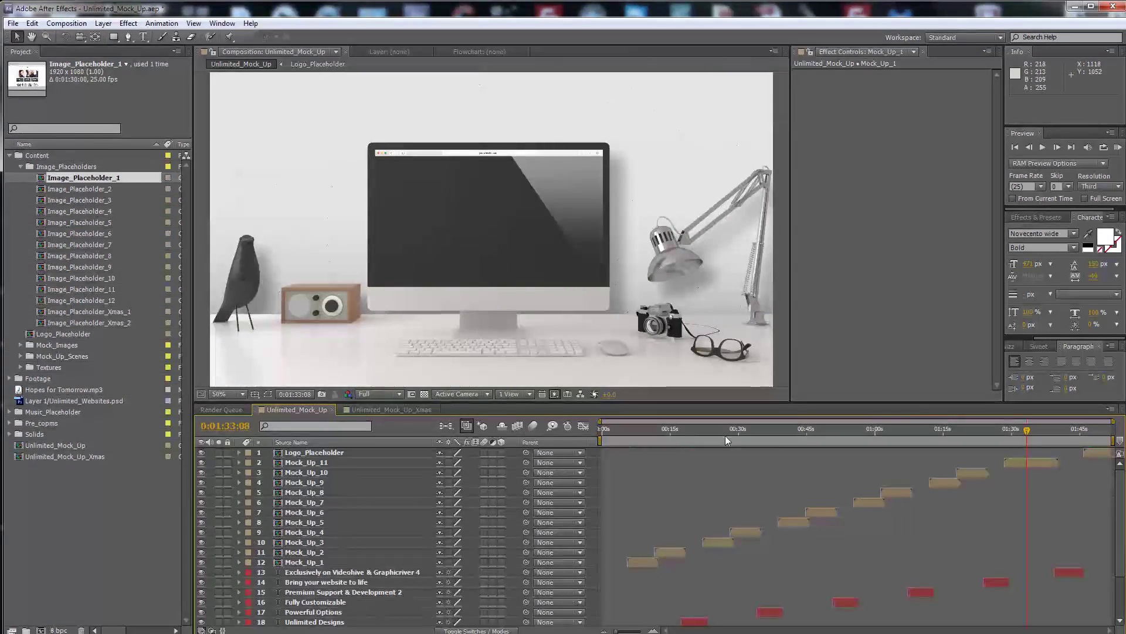
pyautogui.moveTo(719, 433); pyautogui.dragTo(745, 433)
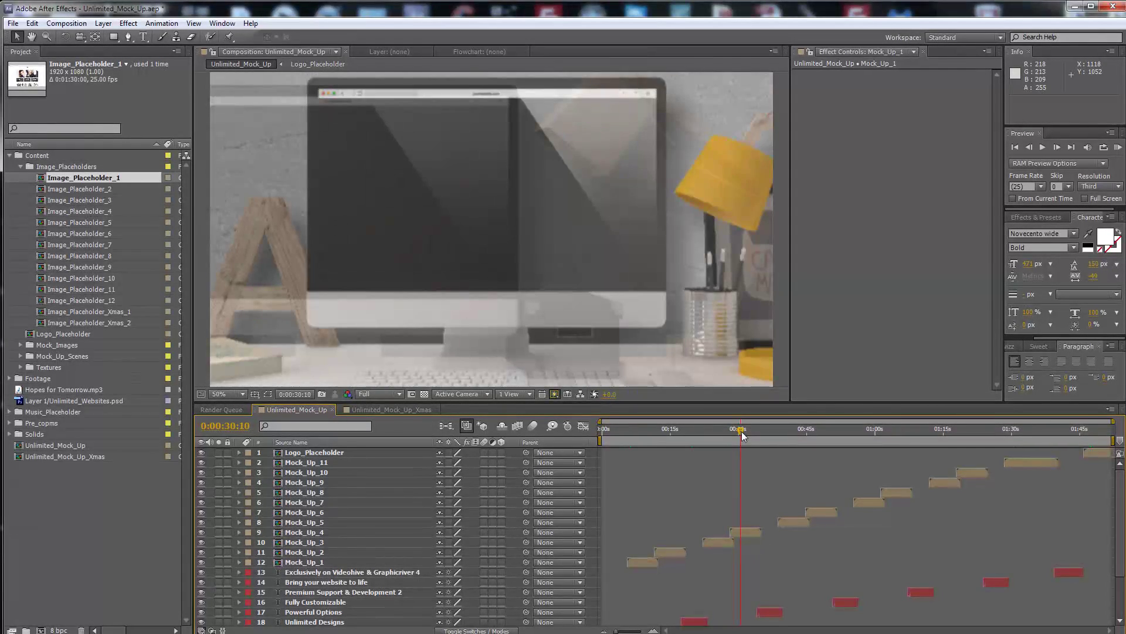
pyautogui.click(742, 434)
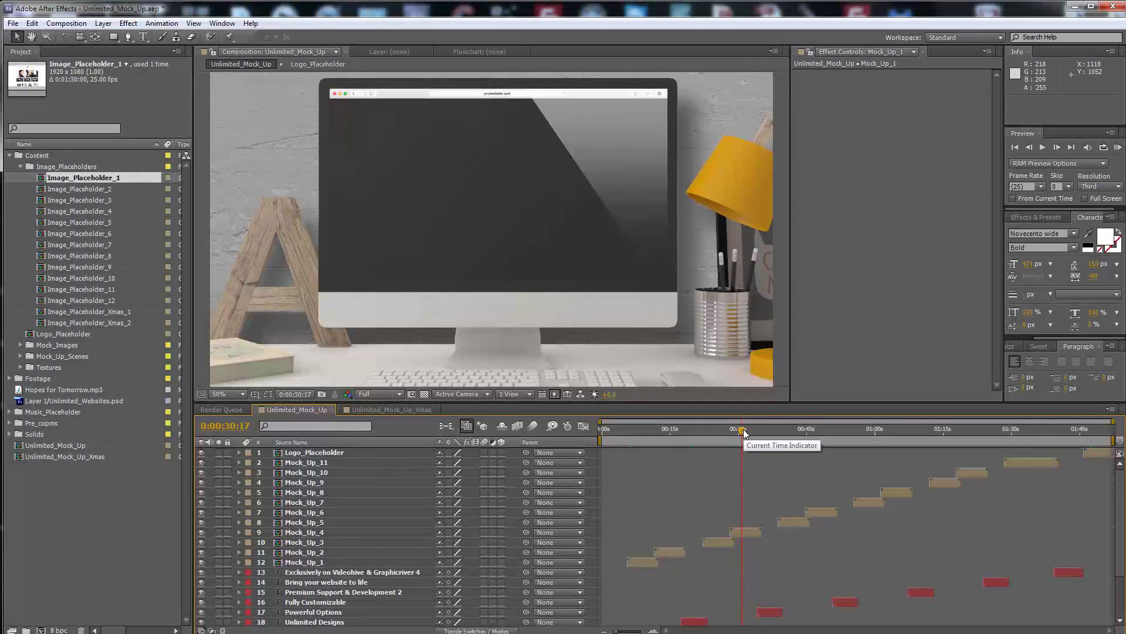